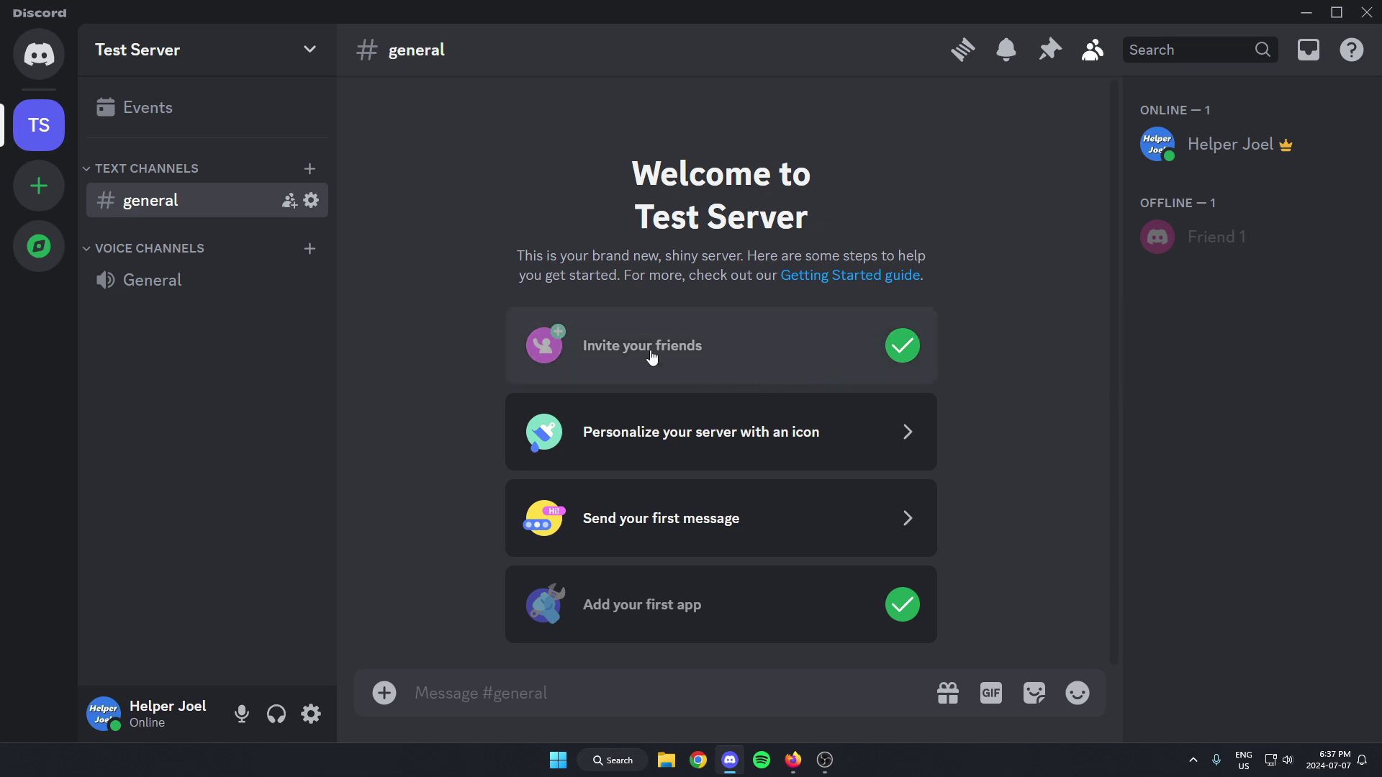
# - Find the Arcane app in Test Server's App Directory by searching for "arcane" and open its page
pyautogui.click(160, 68)
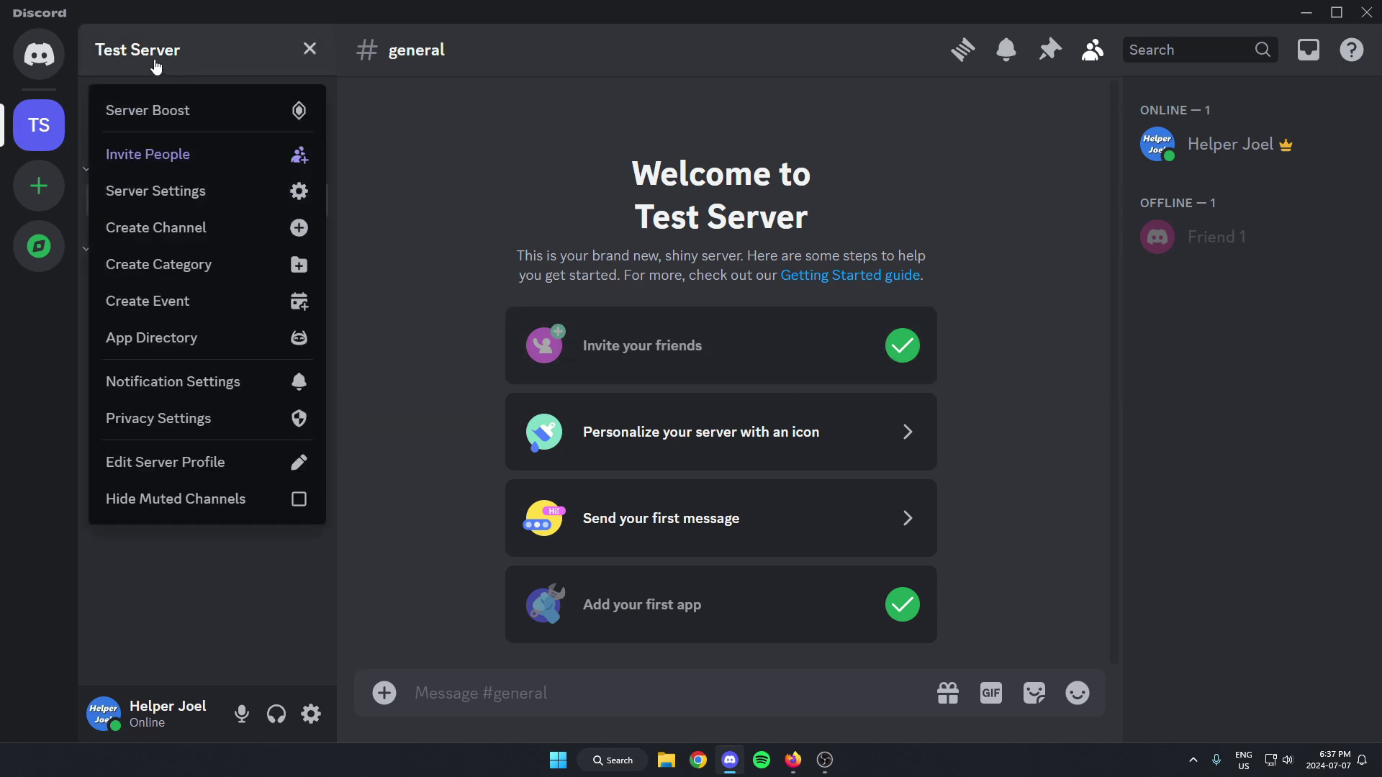
pyautogui.click(193, 345)
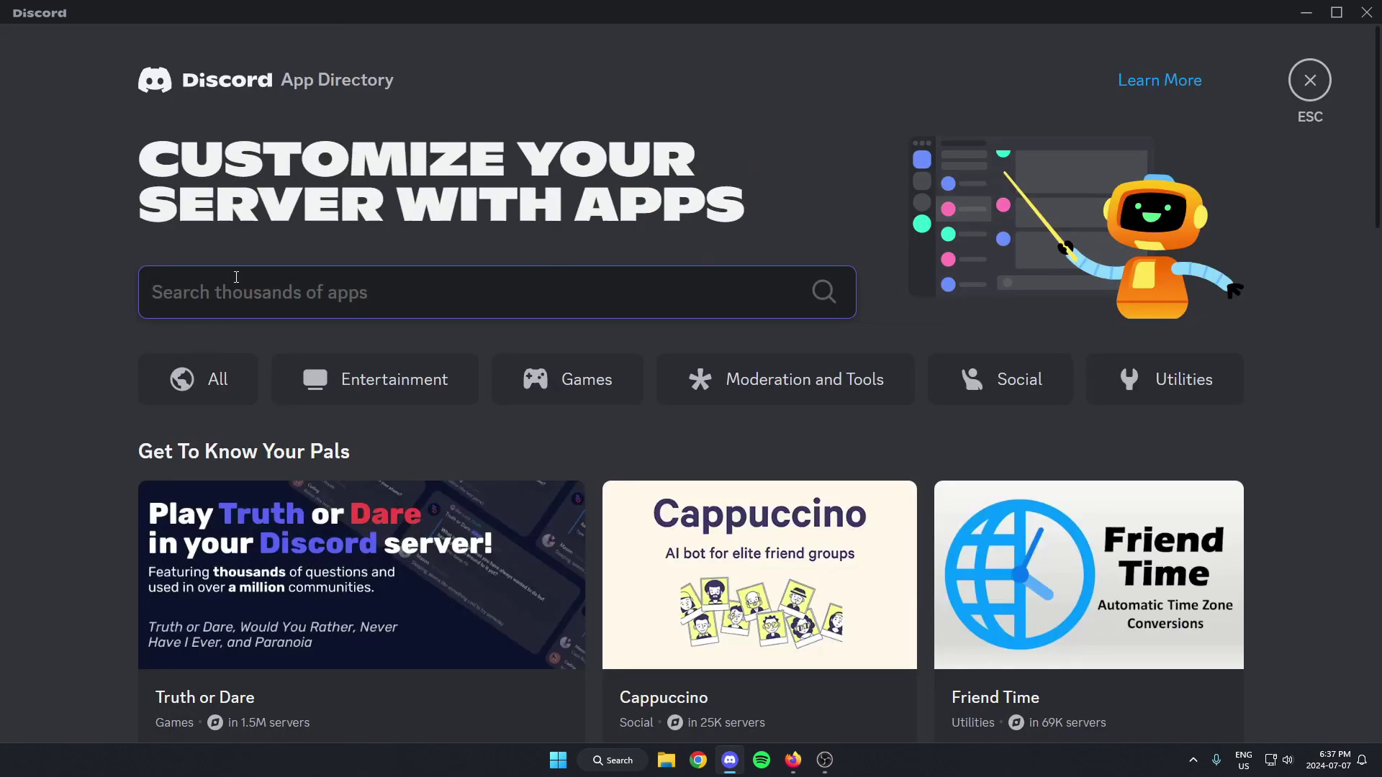
pyautogui.write('arcane')
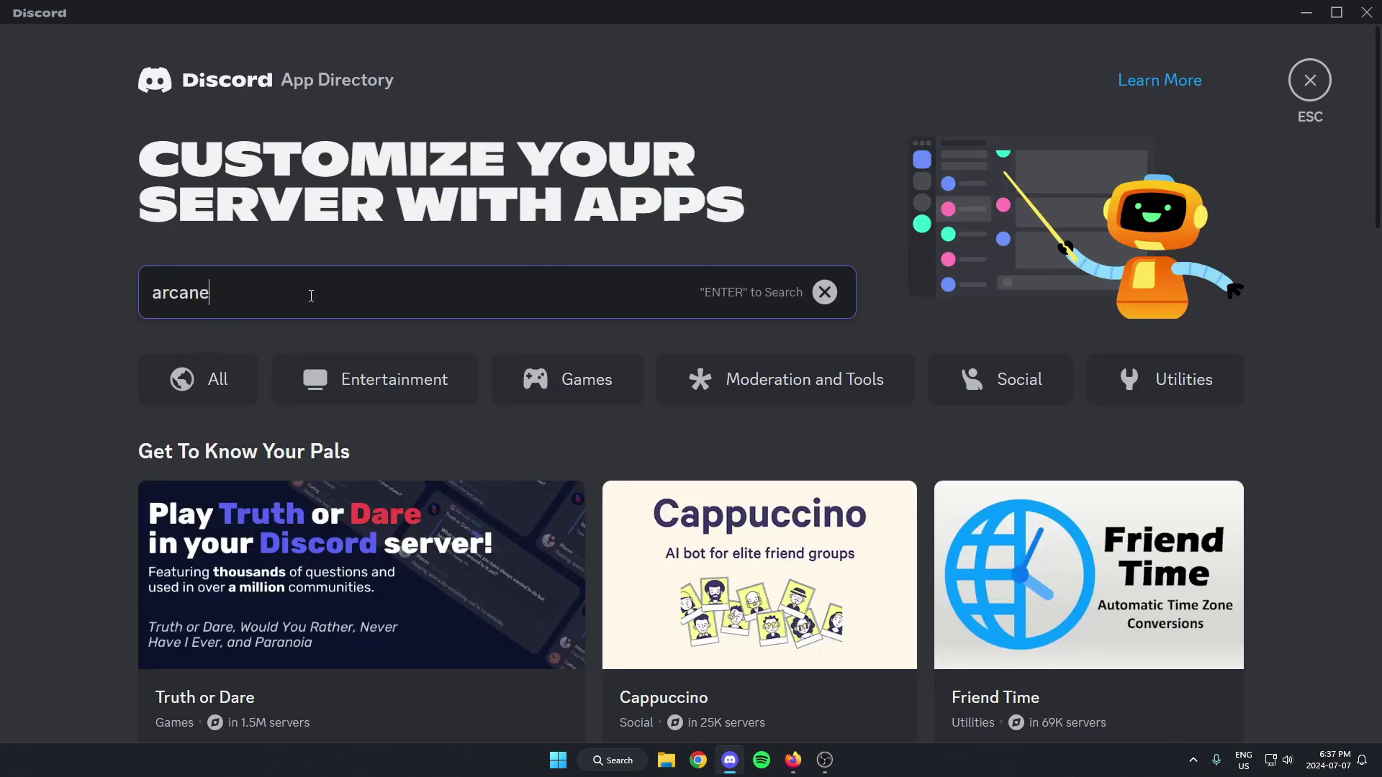
pyautogui.press('Return')
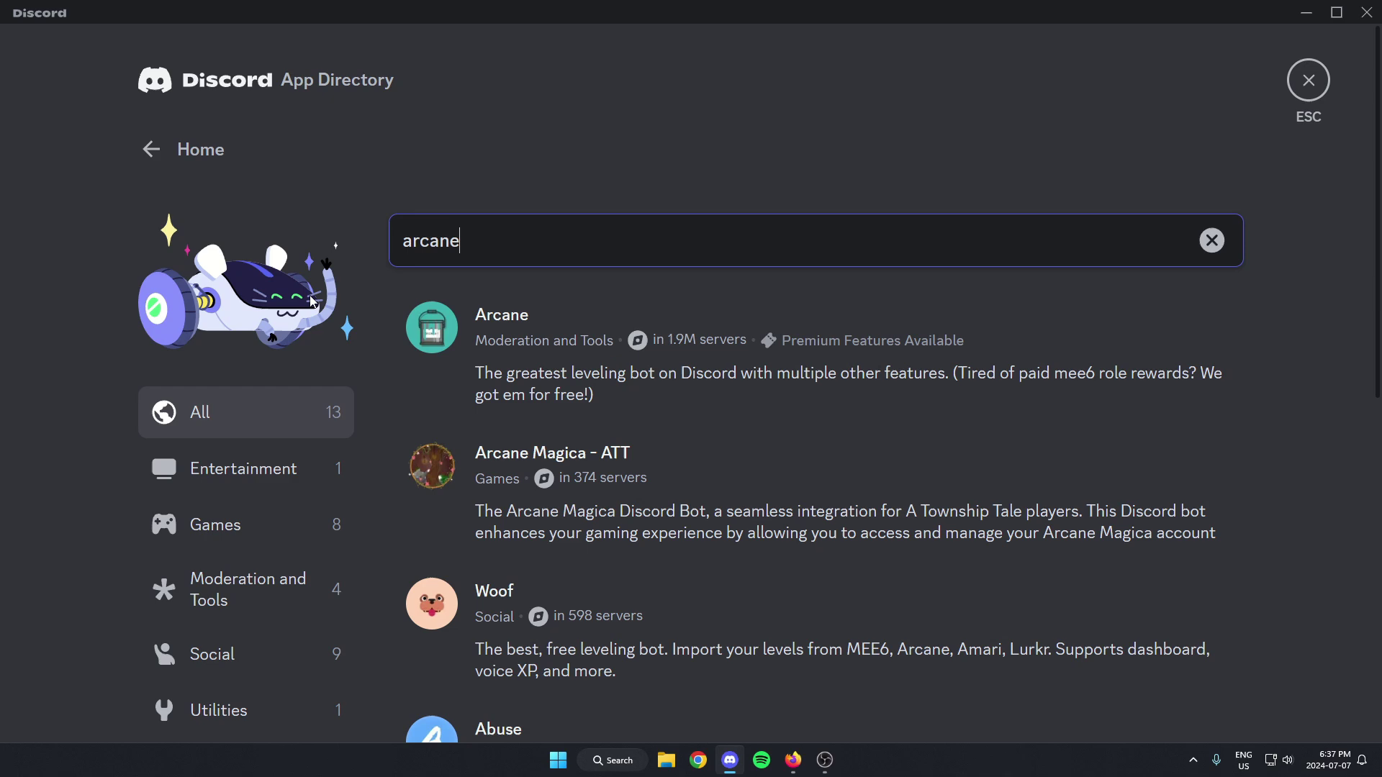
pyautogui.click(594, 316)
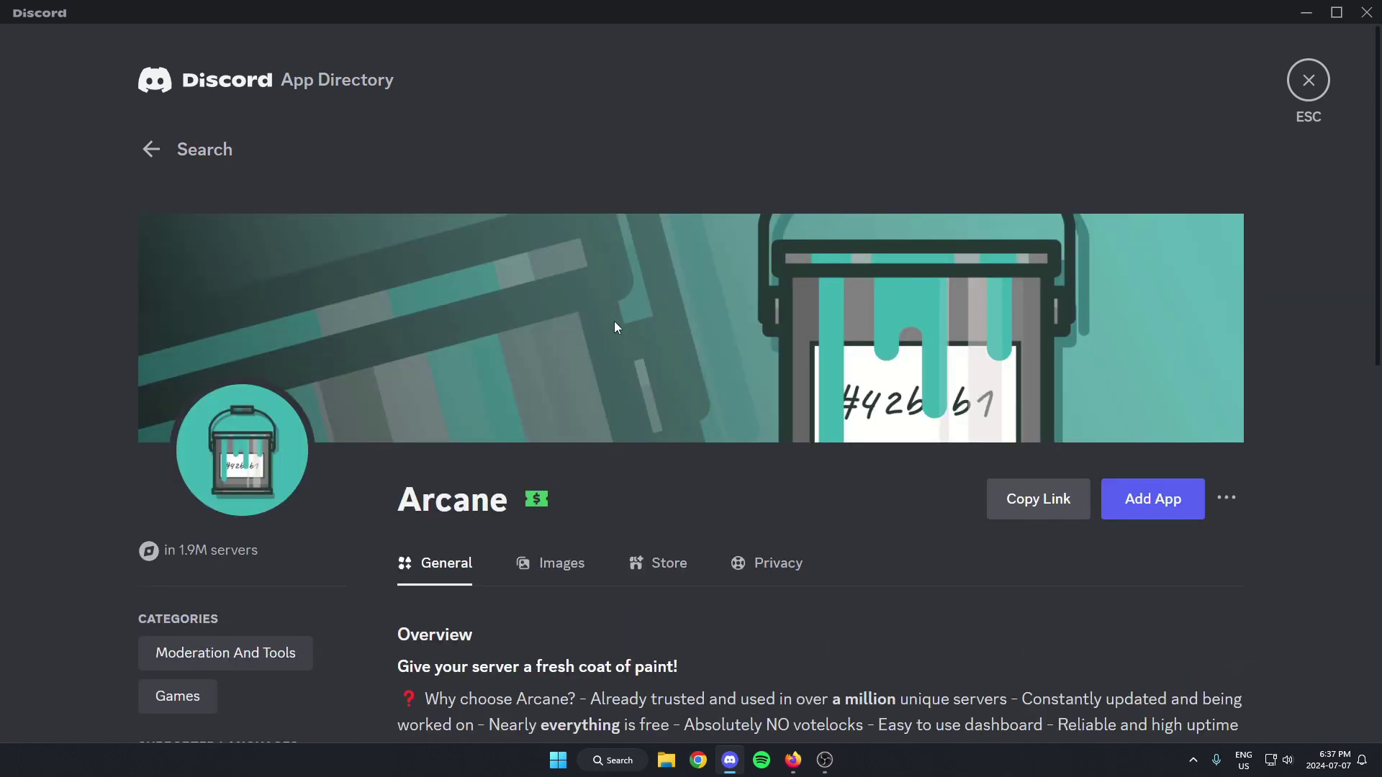
# - Add the Arcane app to Test Server, authorizing all requested permissions and completing the human verification
pyautogui.scroll(-2, 614, 327)
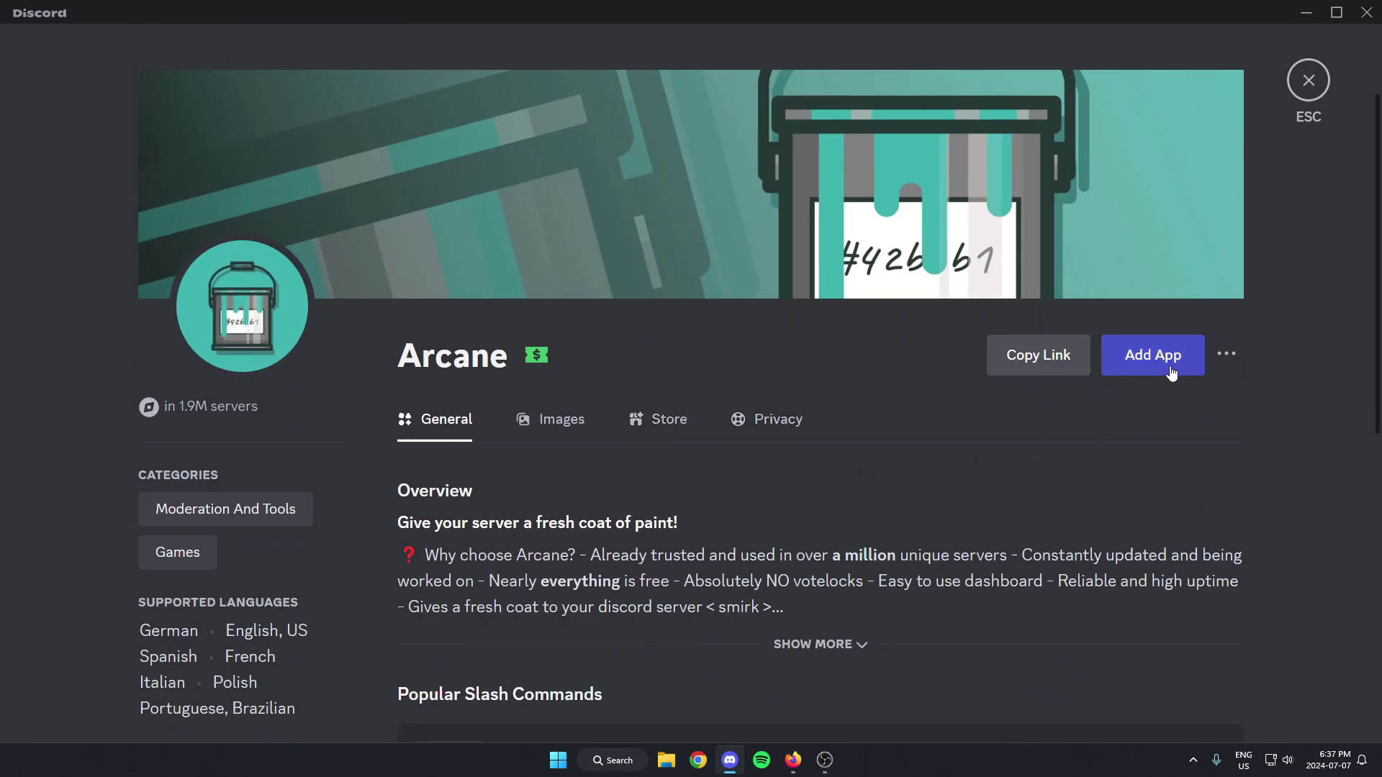
pyautogui.click(1172, 372)
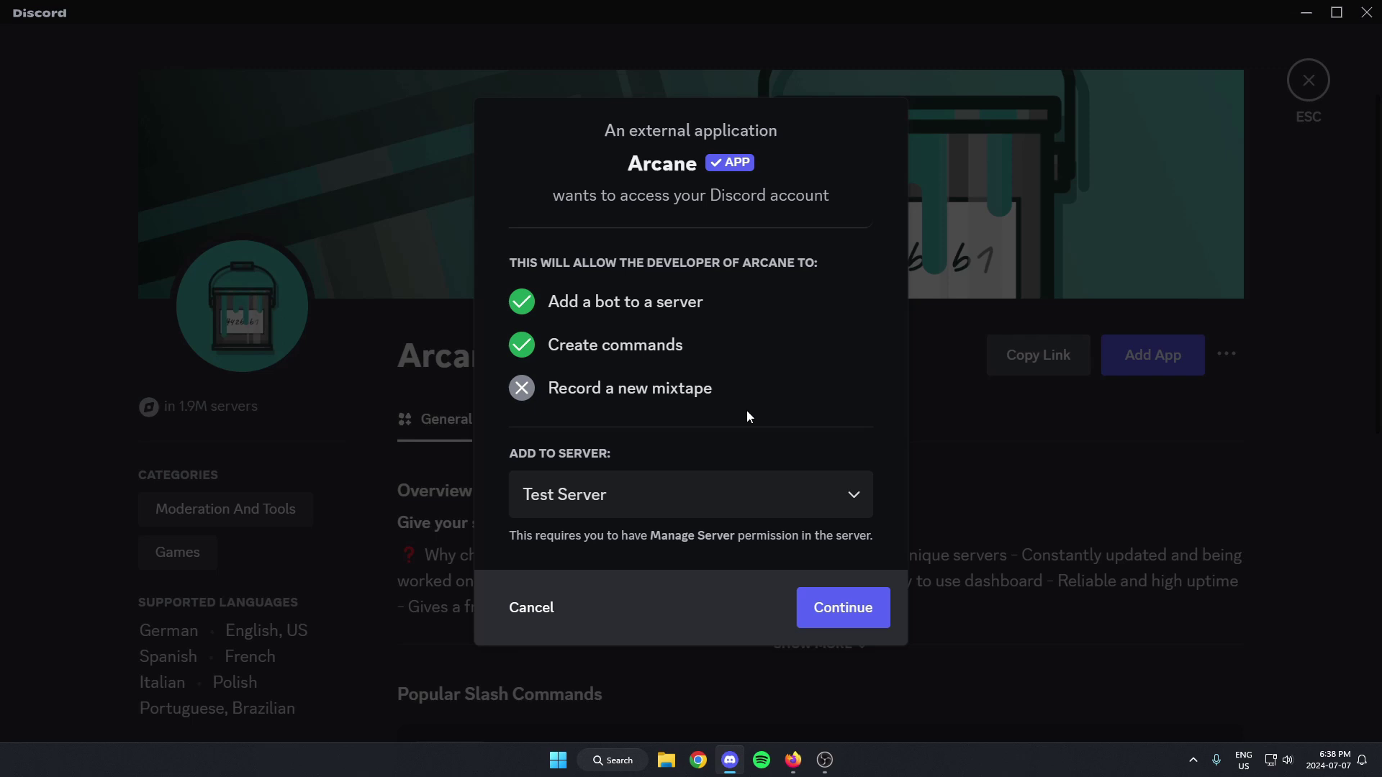
pyautogui.click(835, 622)
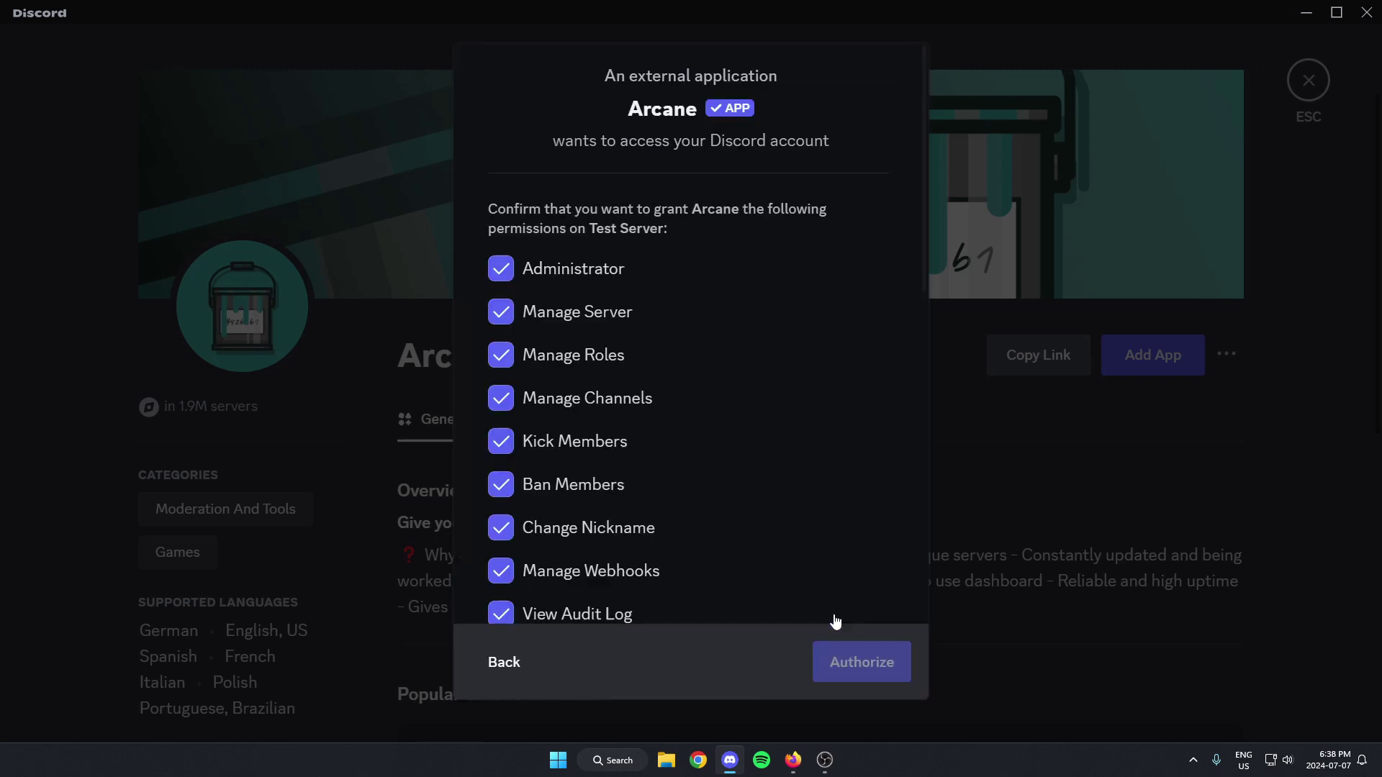
pyautogui.scroll(-10, 727, 538)
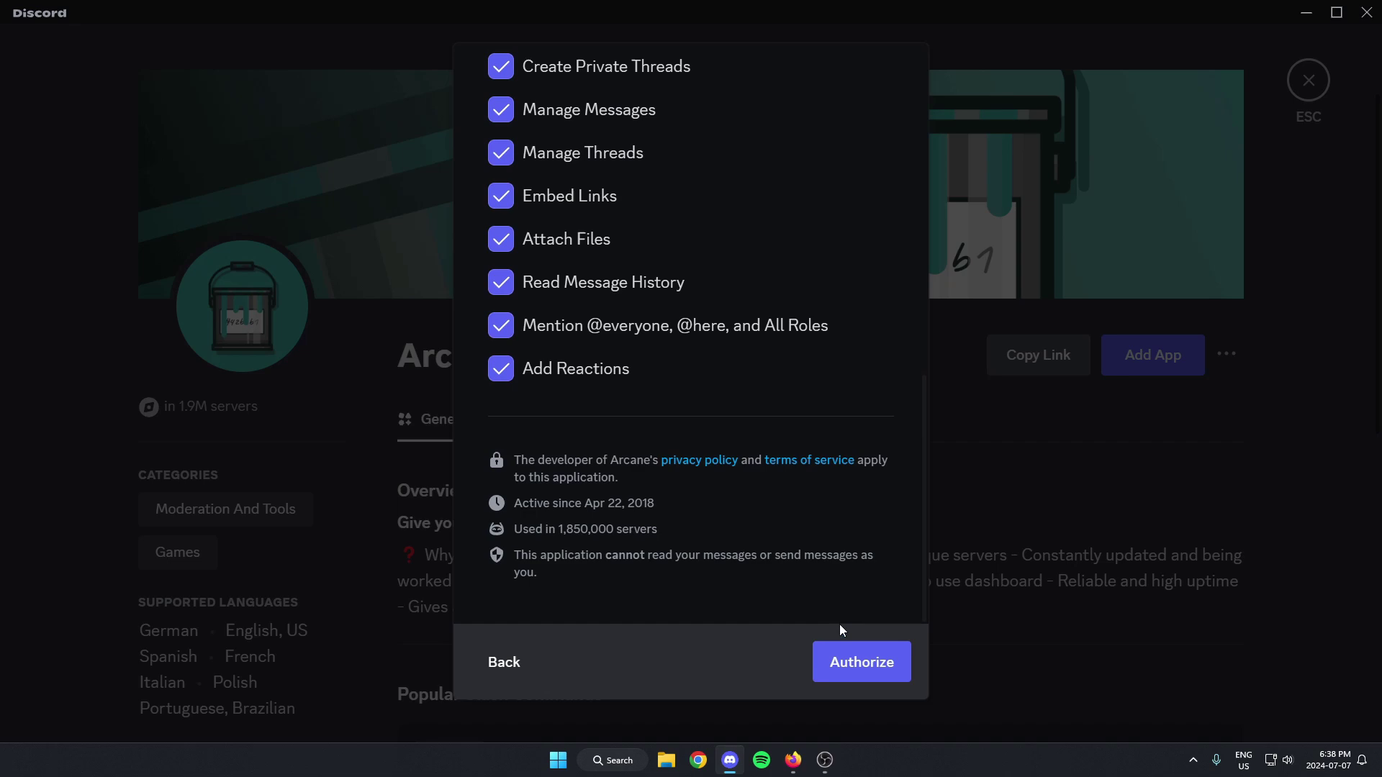
pyautogui.click(861, 664)
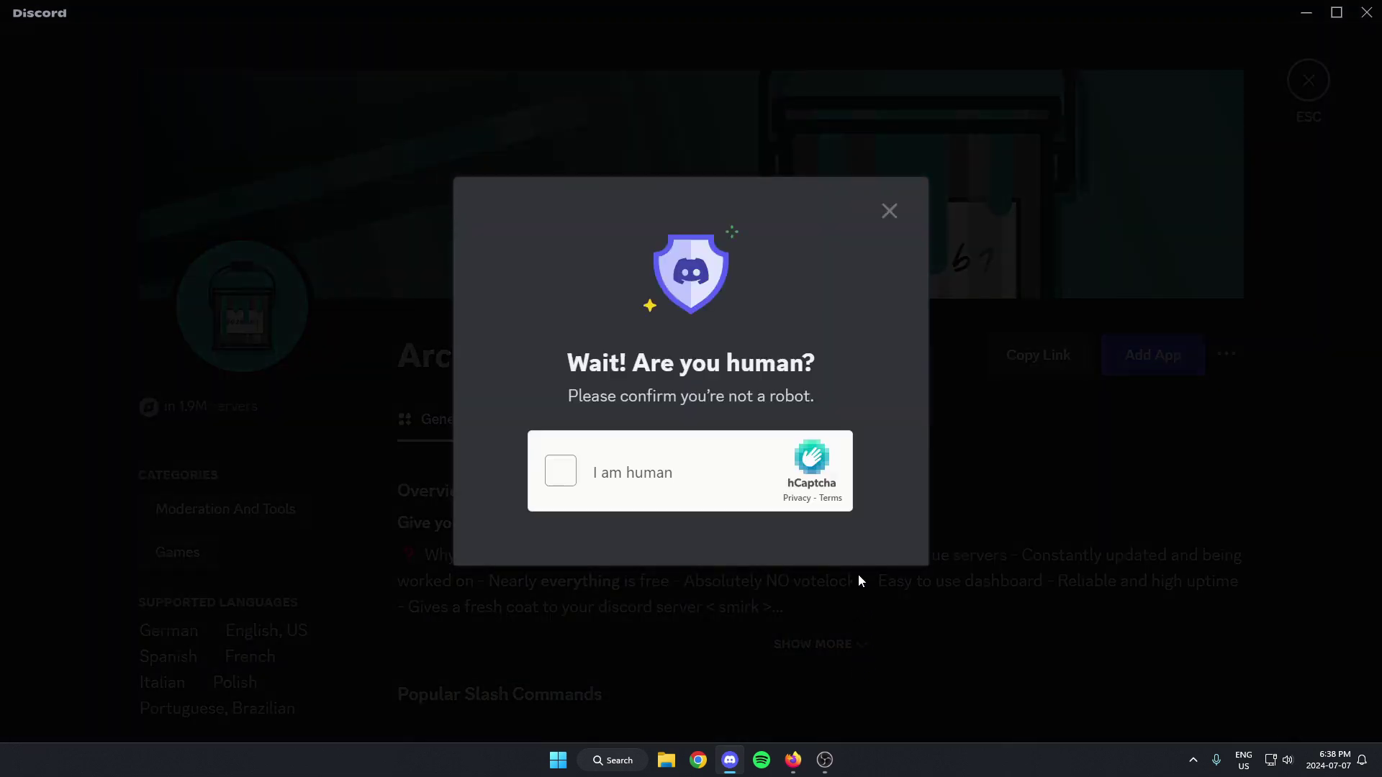
pyautogui.click(561, 472)
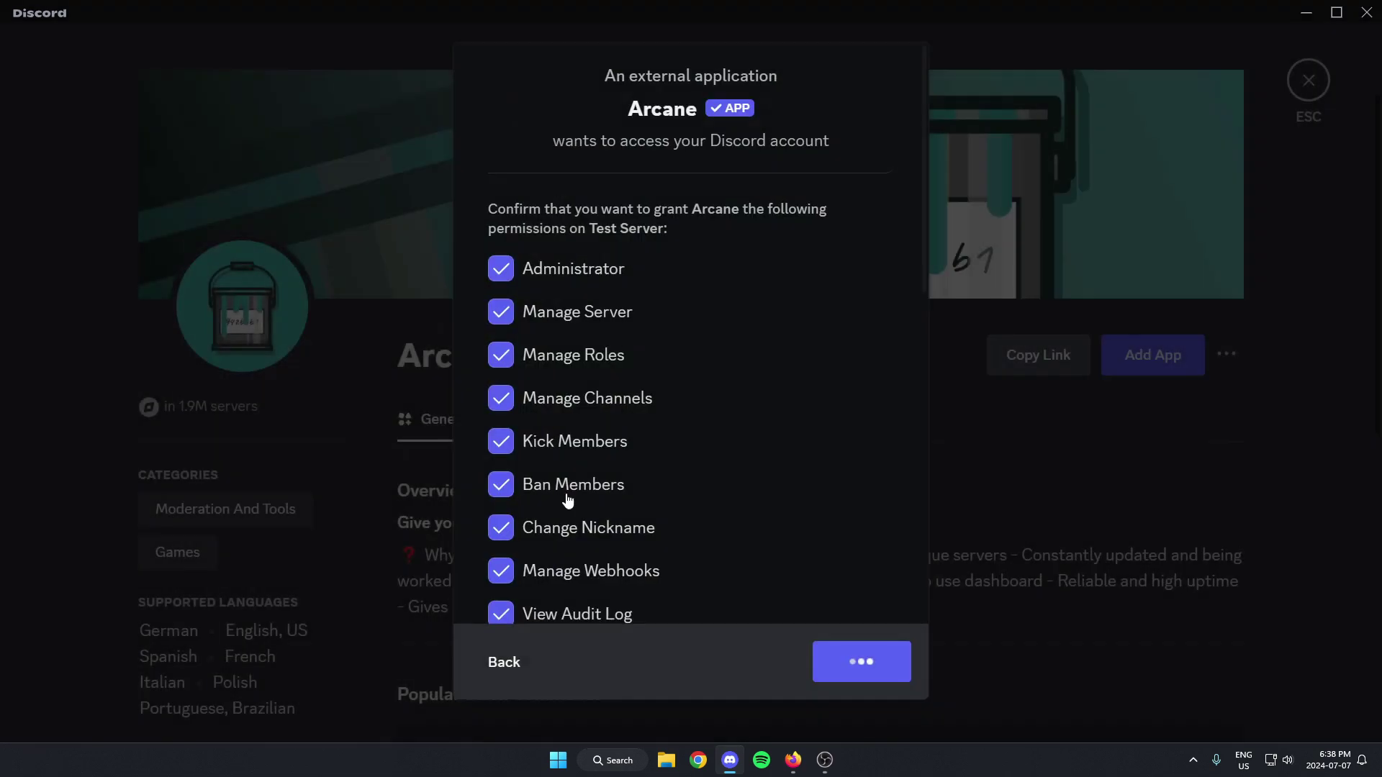
pyautogui.click(641, 470)
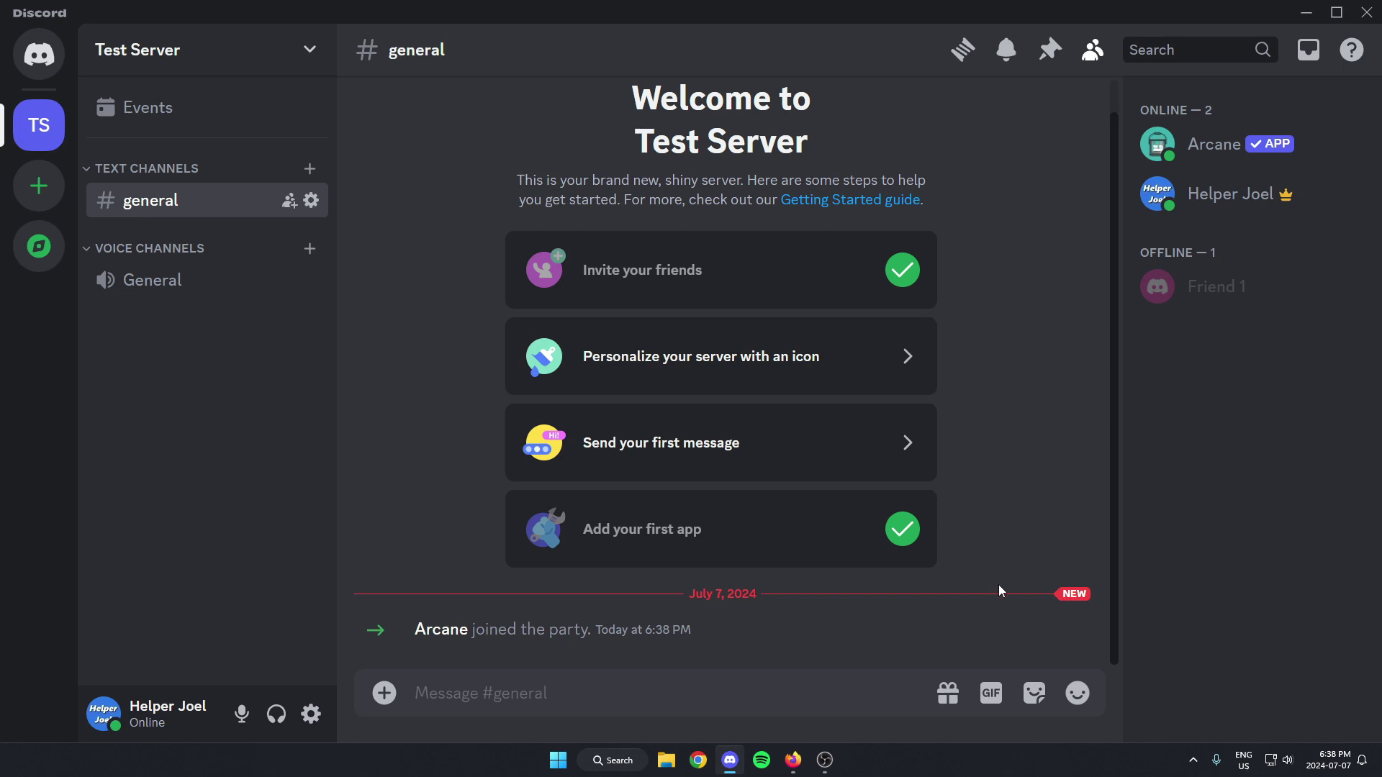
# - Create a new role in Test Server's role settings
pyautogui.click(152, 64)
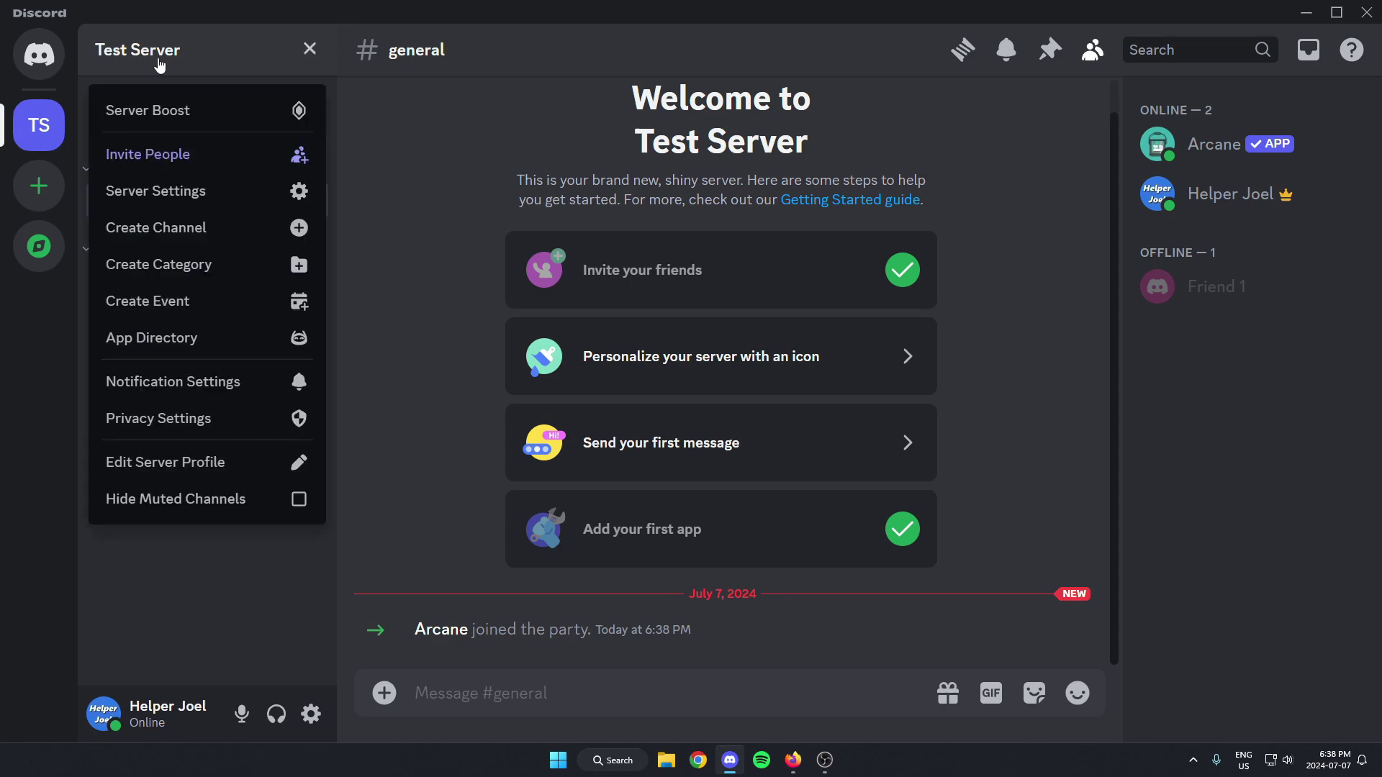
pyautogui.click(206, 196)
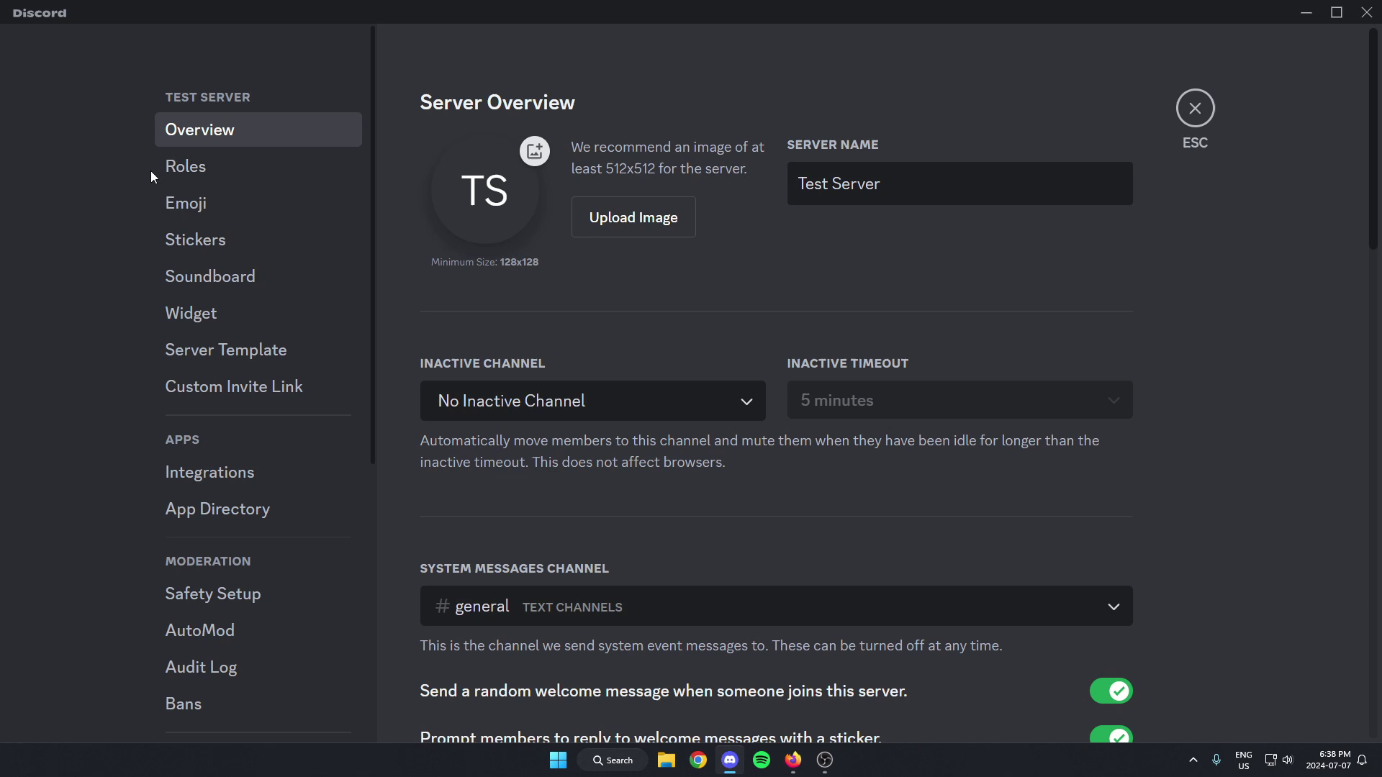
pyautogui.click(265, 176)
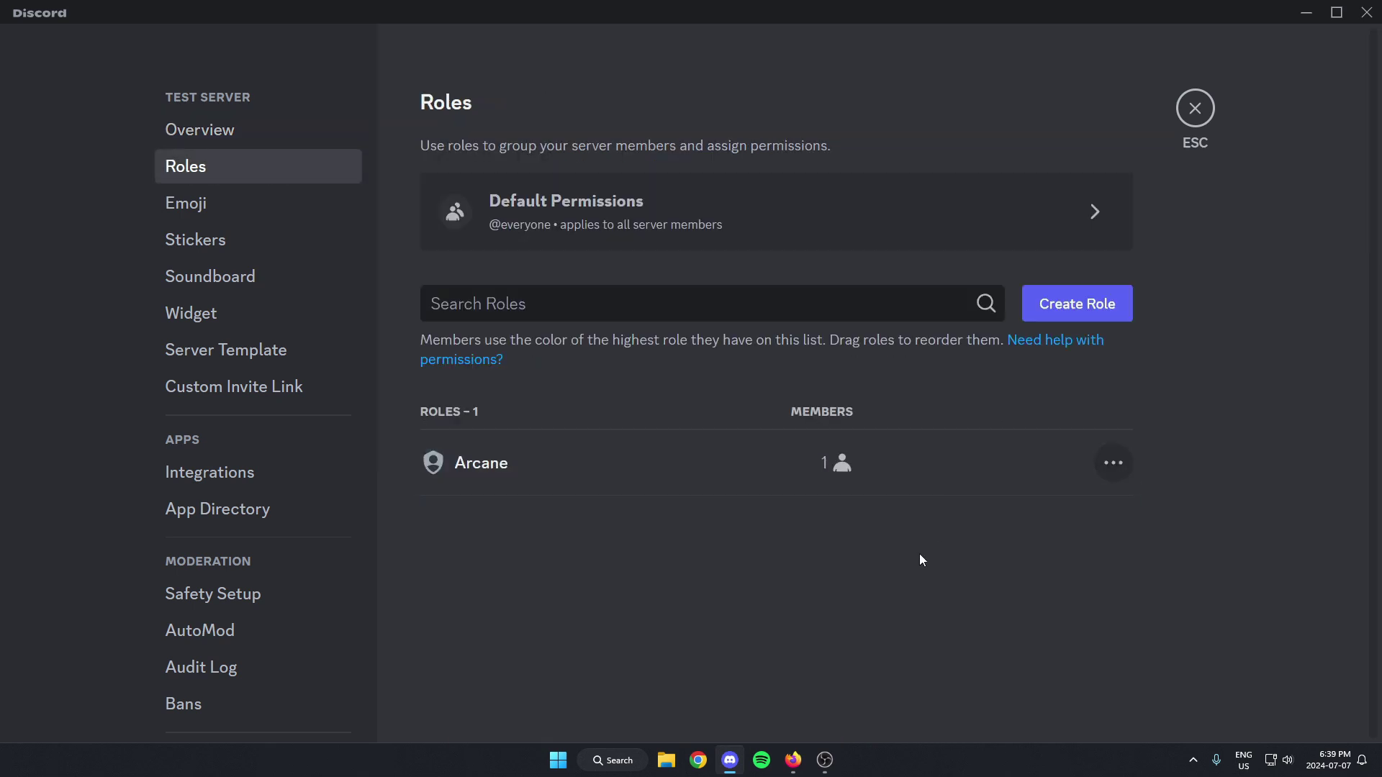
pyautogui.click(1082, 318)
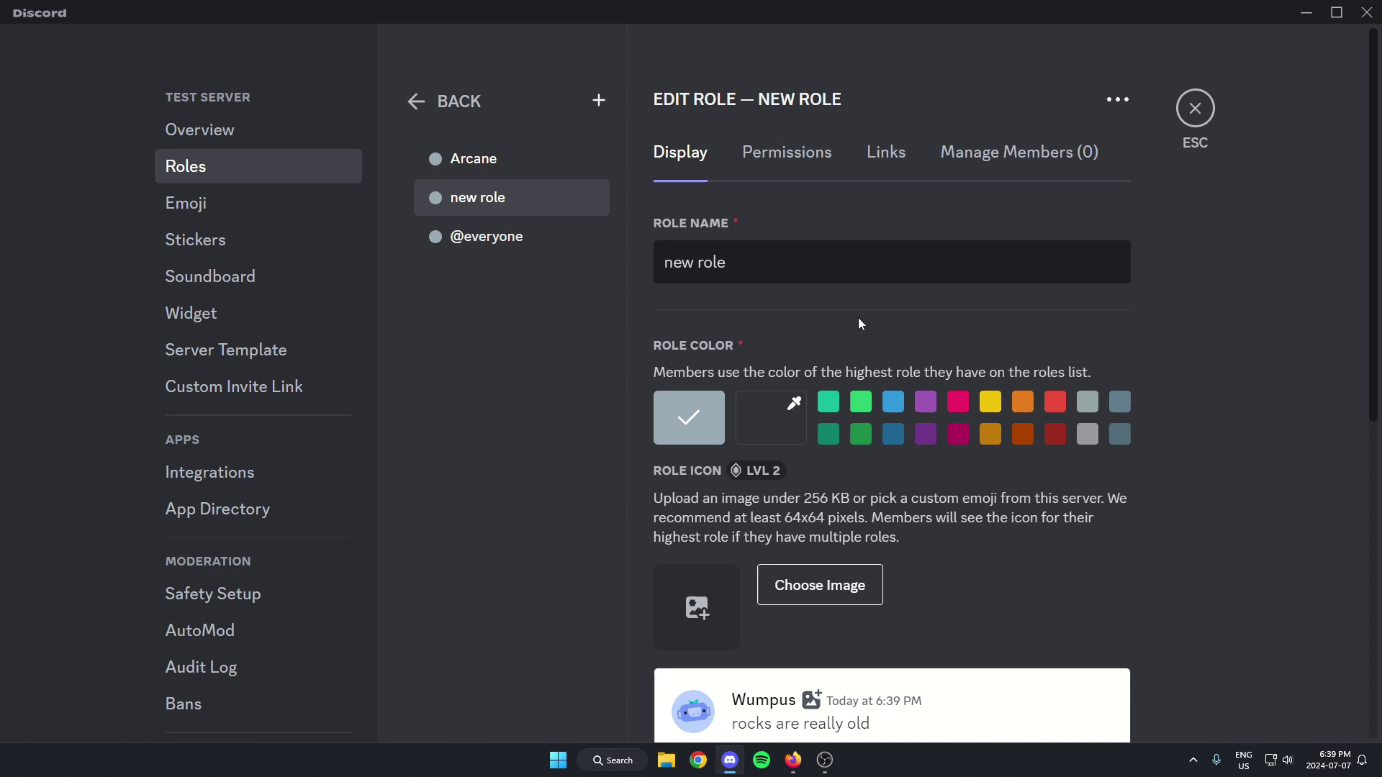
# - Name the new role "level 1" and give it the bright green role color
pyautogui.click(784, 262)
pyautogui.press('BackSpace')
pyautogui.press('BackSpace')
pyautogui.press('BackSpace')
pyautogui.press('BackSpace')
pyautogui.press('BackSpace')
pyautogui.press('BackSpace')
pyautogui.press('BackSpace')
pyautogui.press('BackSpace')
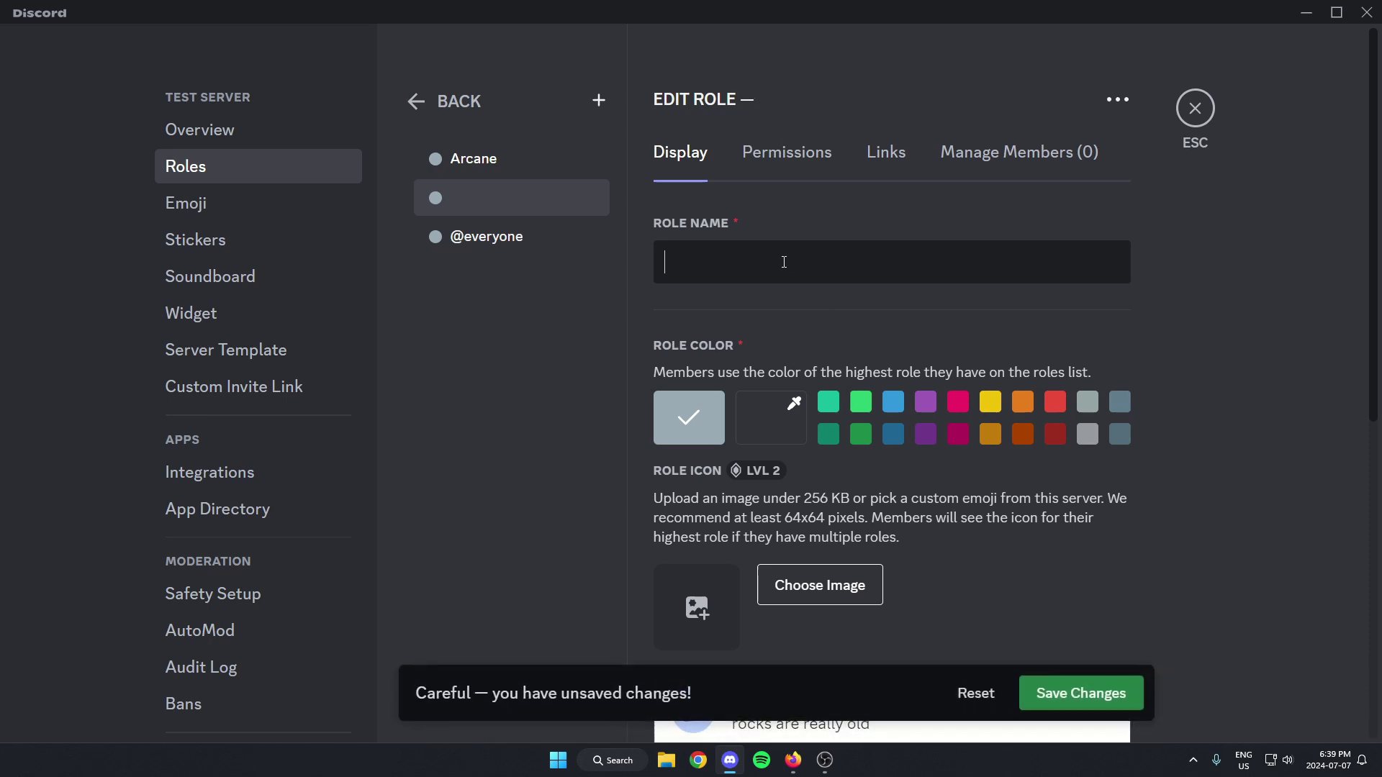
pyautogui.write('level 1')
pyautogui.click(861, 401)
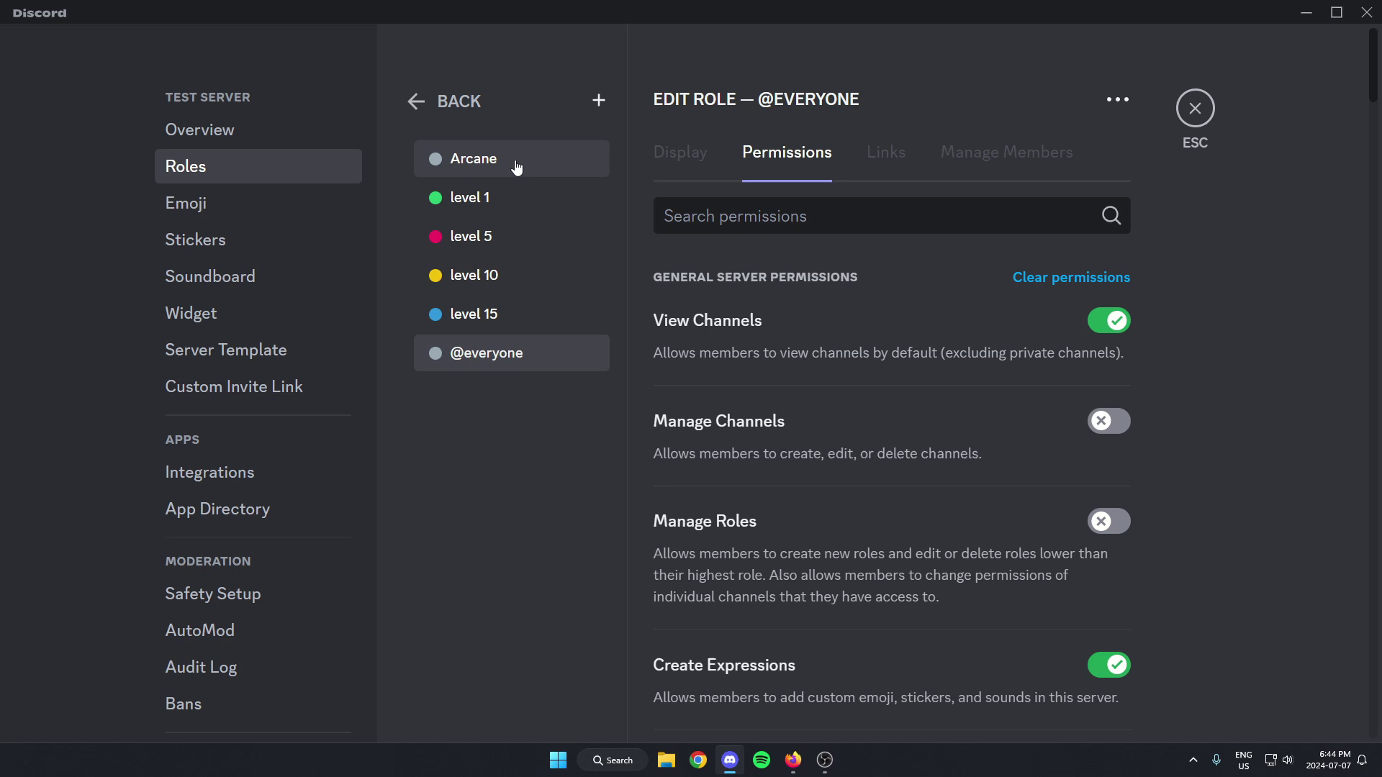
# - Check the role order and the level 15 role's display settings, and leave the server settings
pyautogui.moveTo(515, 169)
pyautogui.mouseDown()
pyautogui.moveTo(525, 313)
pyautogui.moveTo(525, 175)
pyautogui.mouseUp()
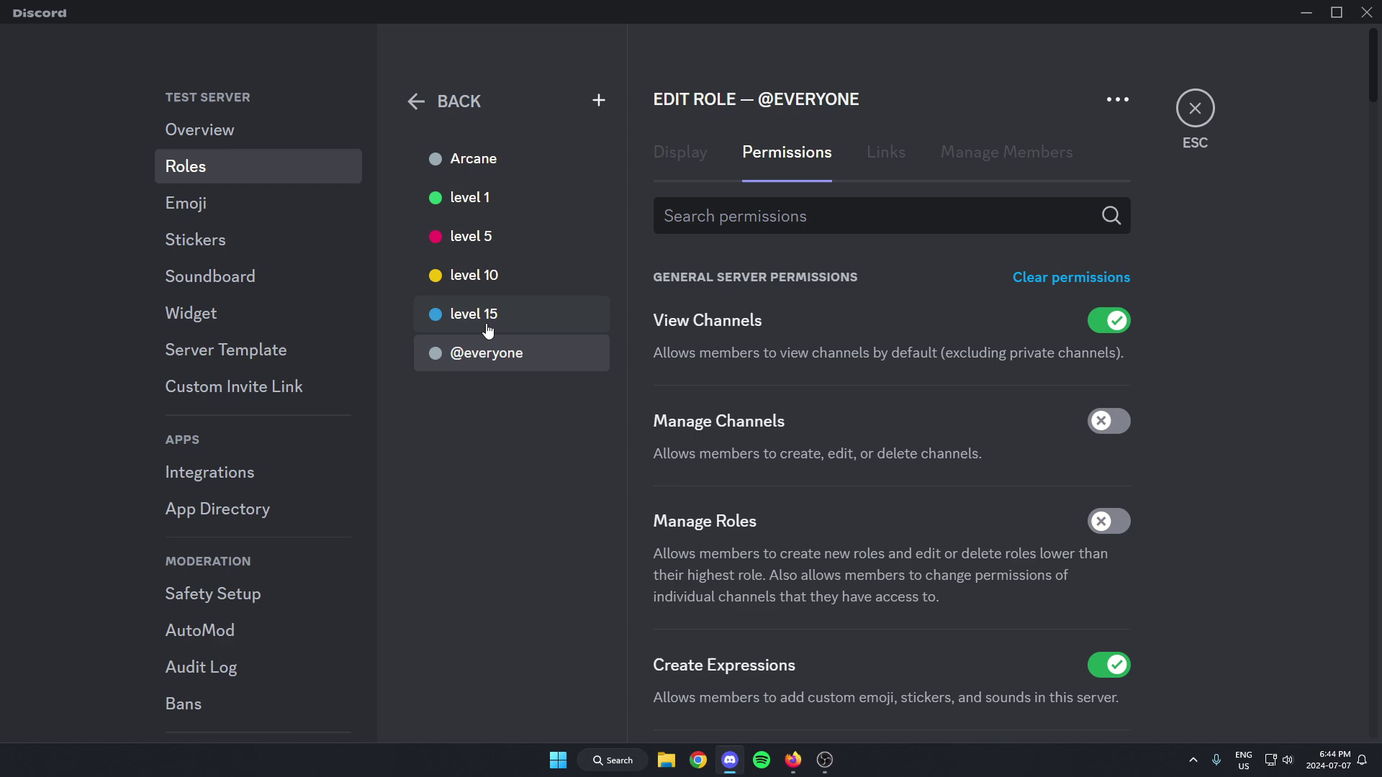
pyautogui.click(486, 325)
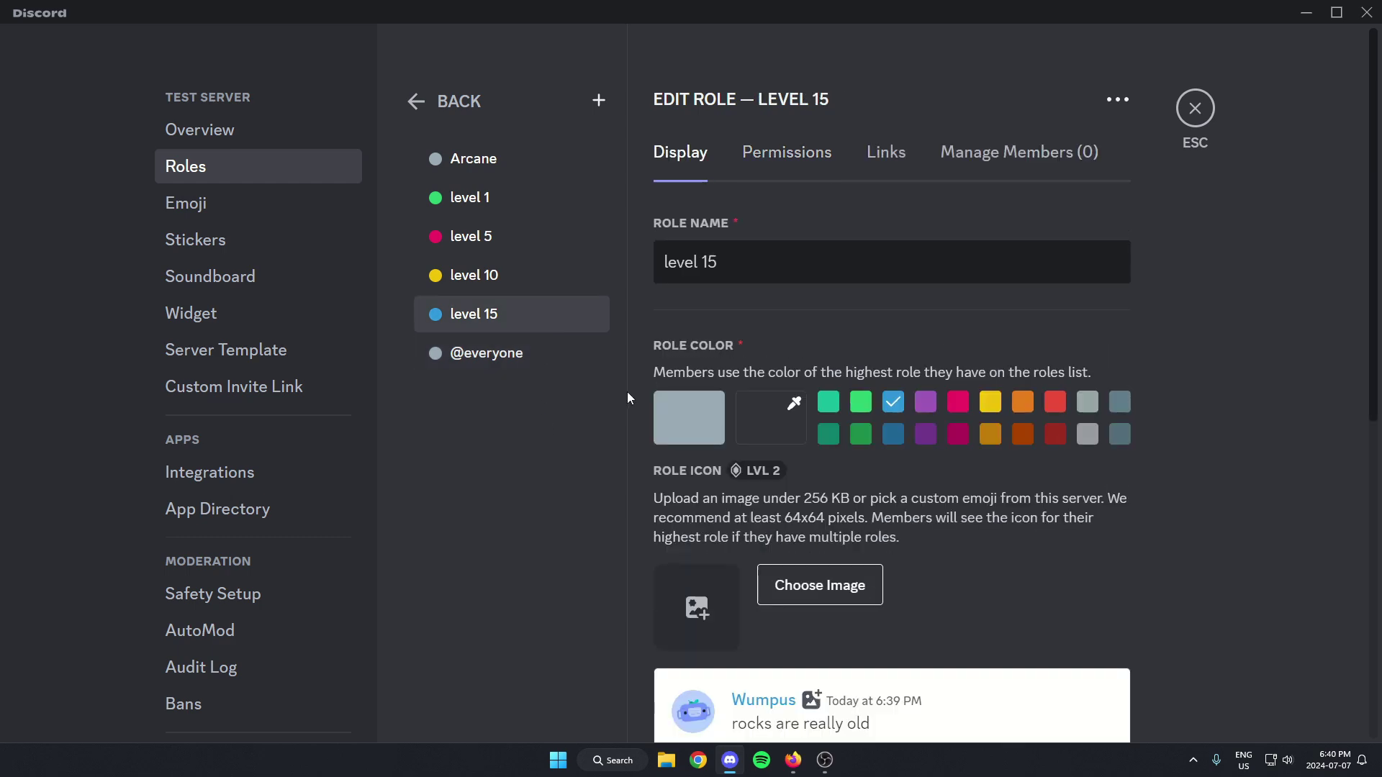
pyautogui.click(1195, 108)
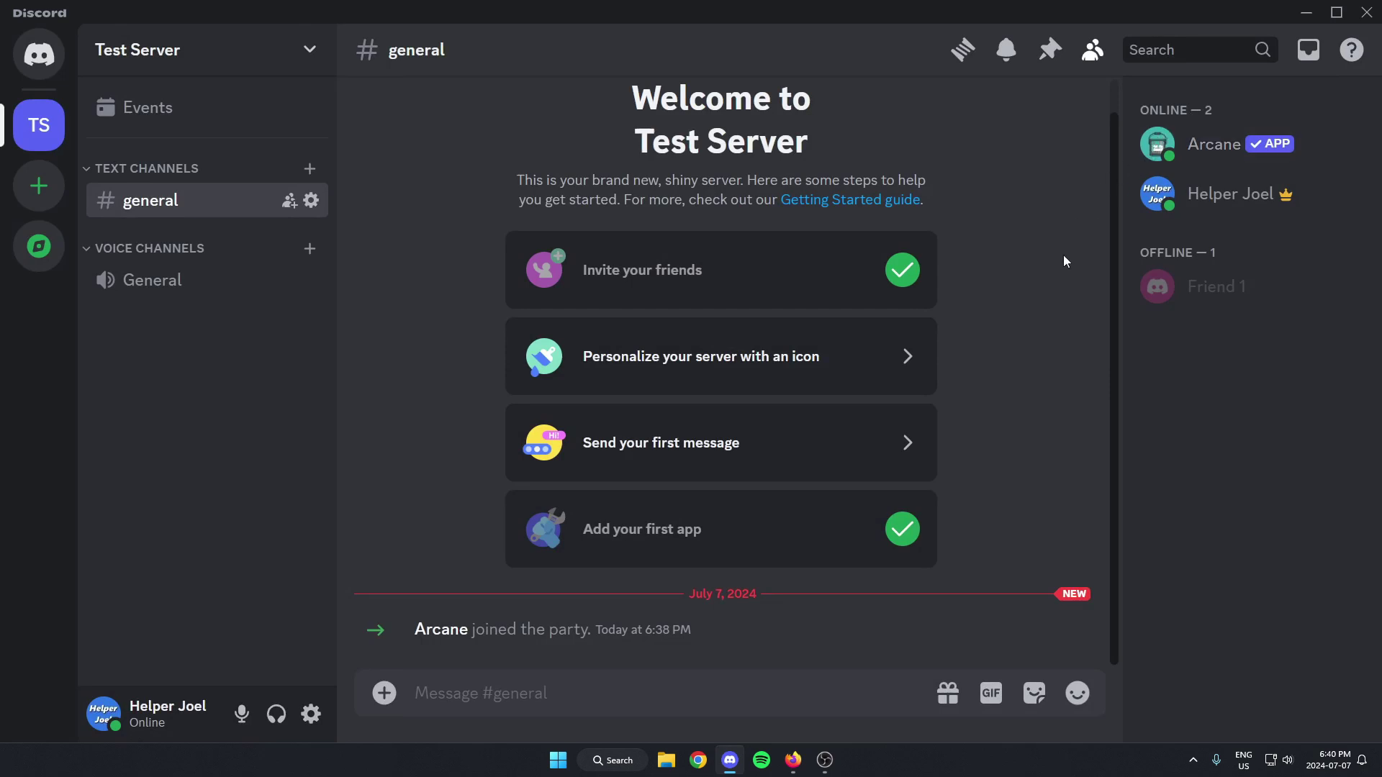
# - Switch to Firefox and open the arcane.bot website
pyautogui.click(792, 760)
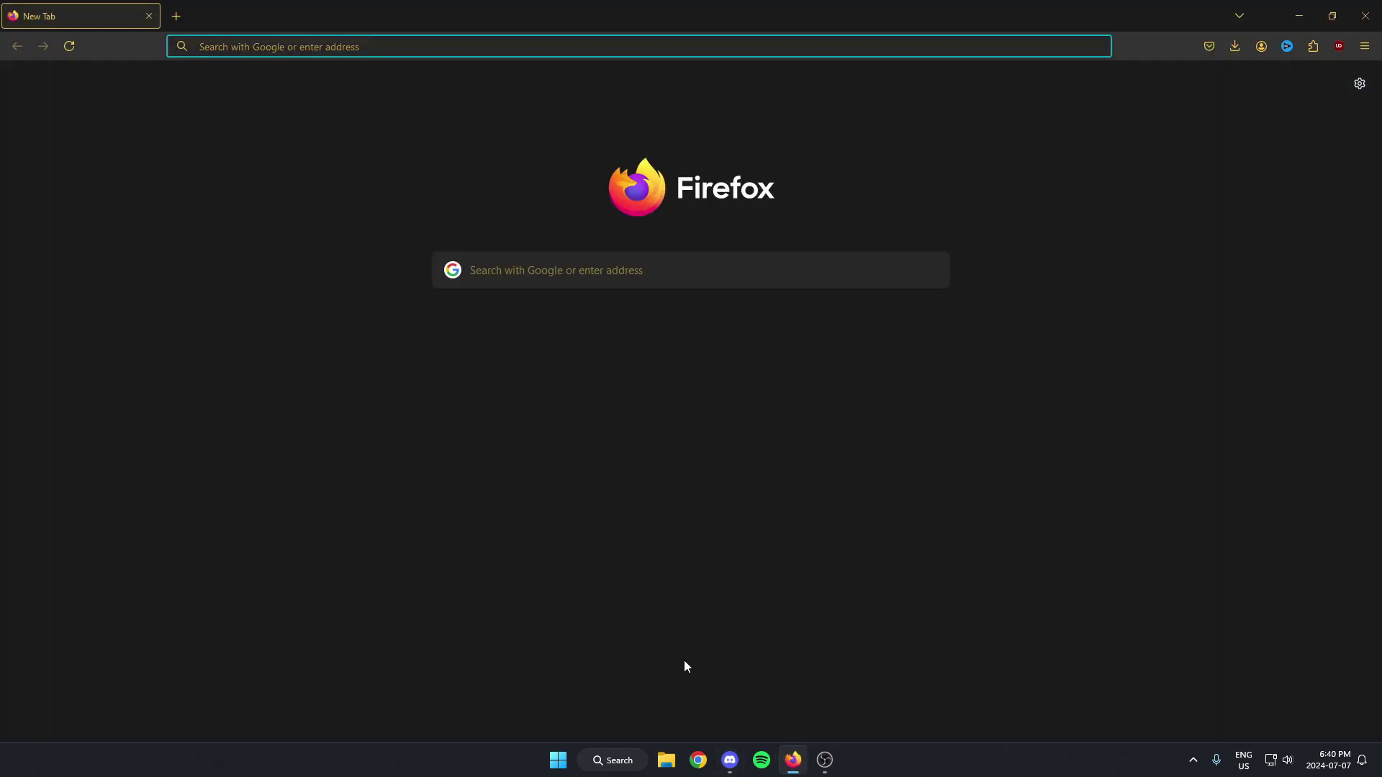
pyautogui.write('a')
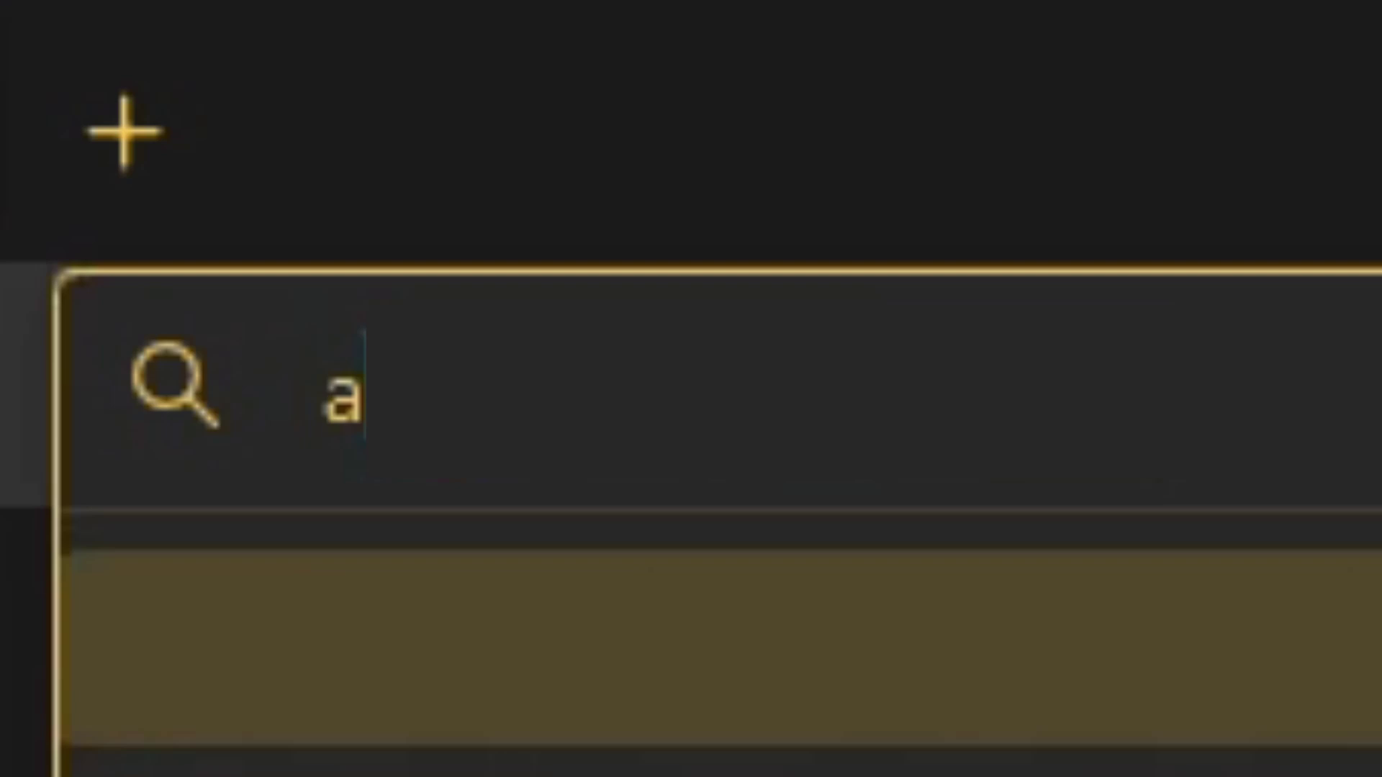
pyautogui.write('rcane.bot/')
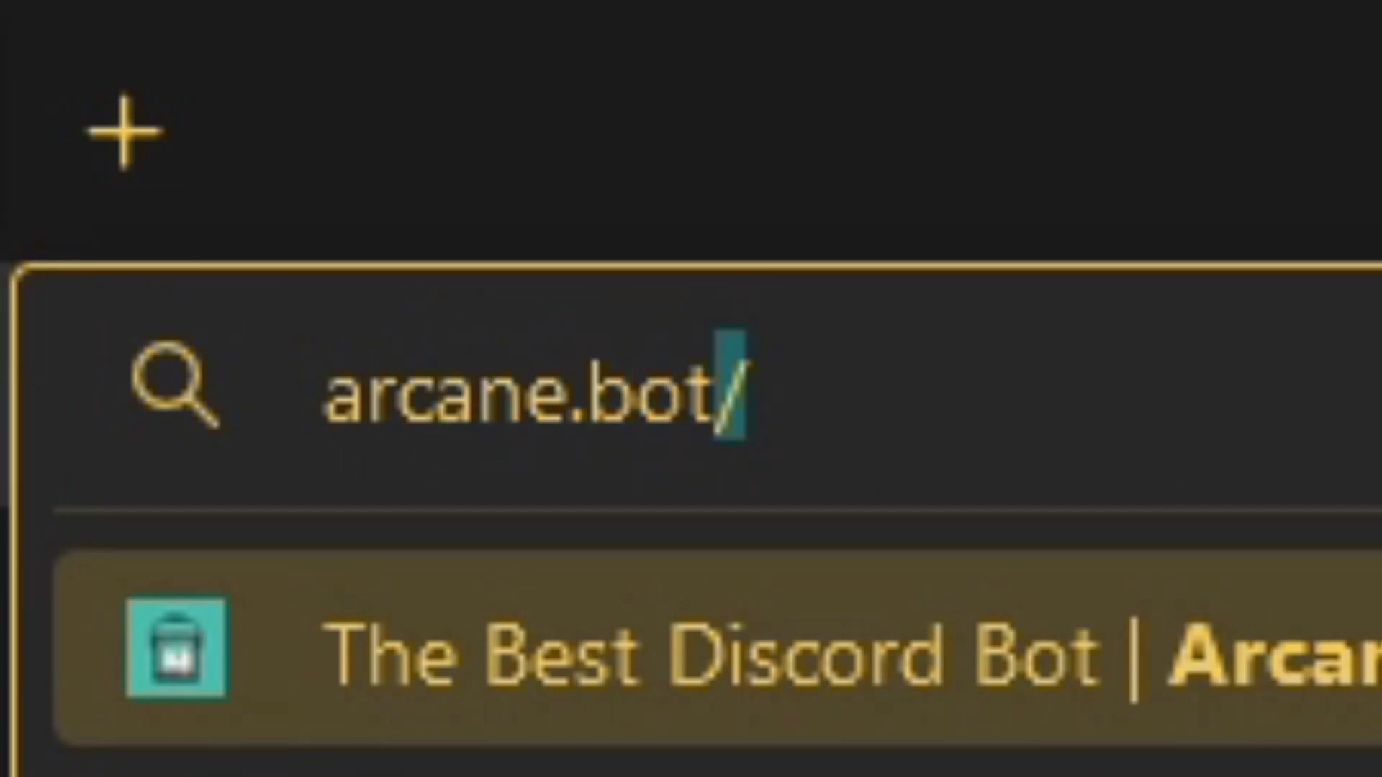
pyautogui.press('Return')
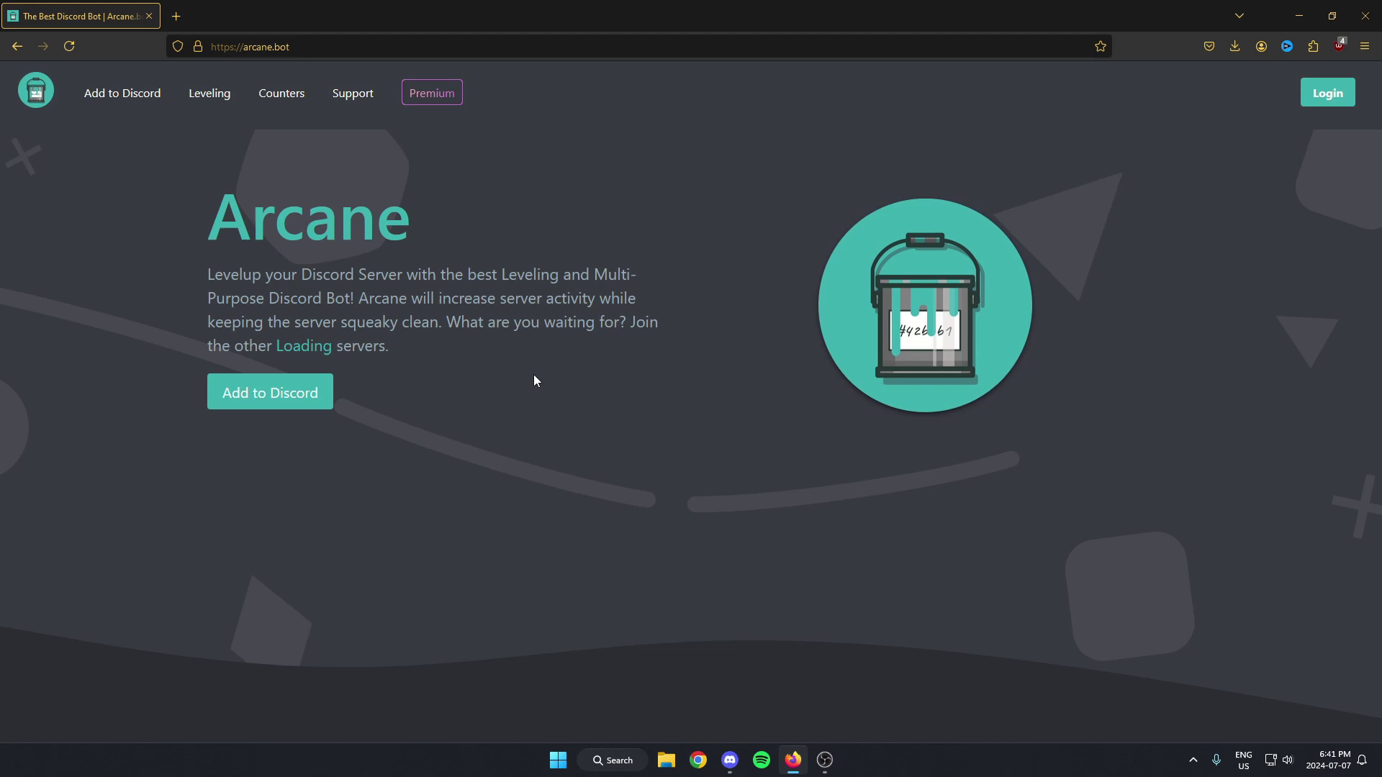
# - Log in to the Arcane website and open the Leveling configuration for Test Server
pyautogui.click(1334, 94)
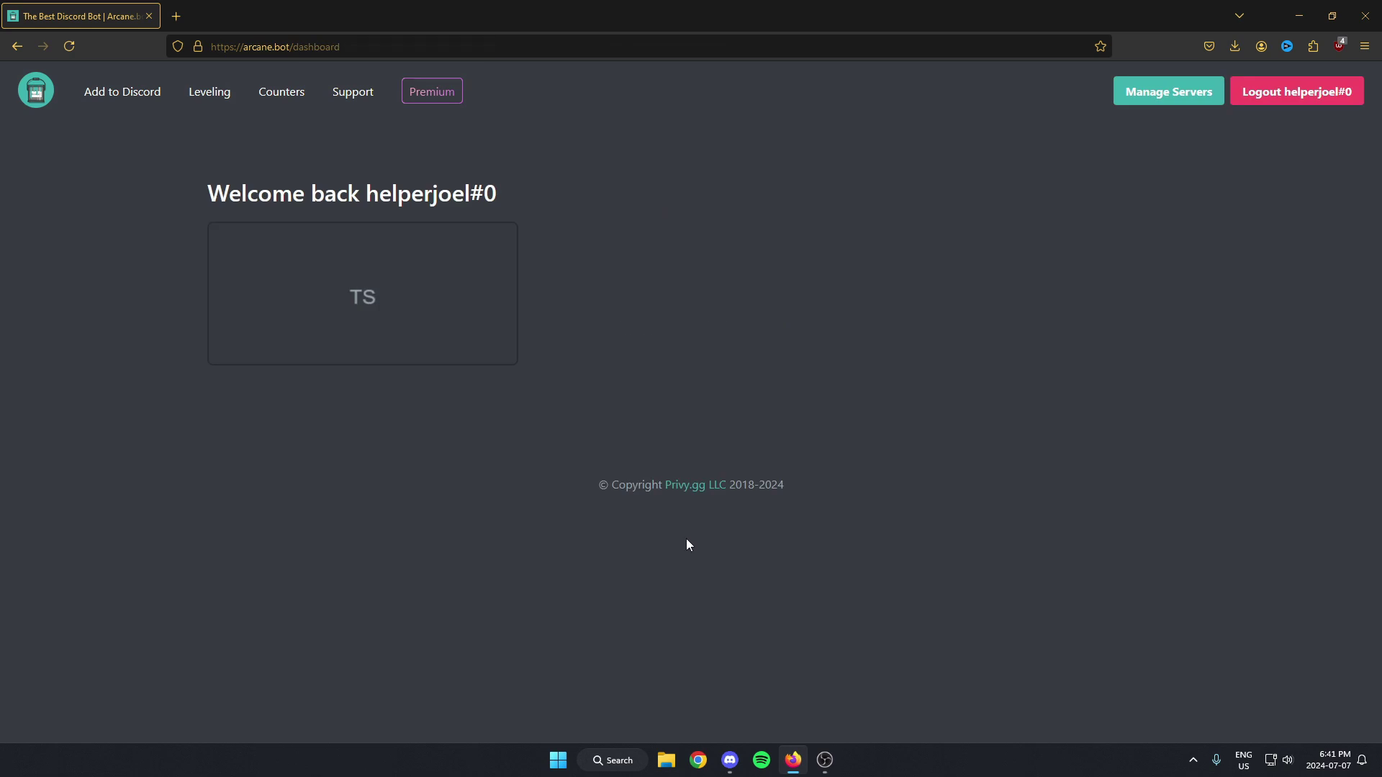
pyautogui.click(373, 300)
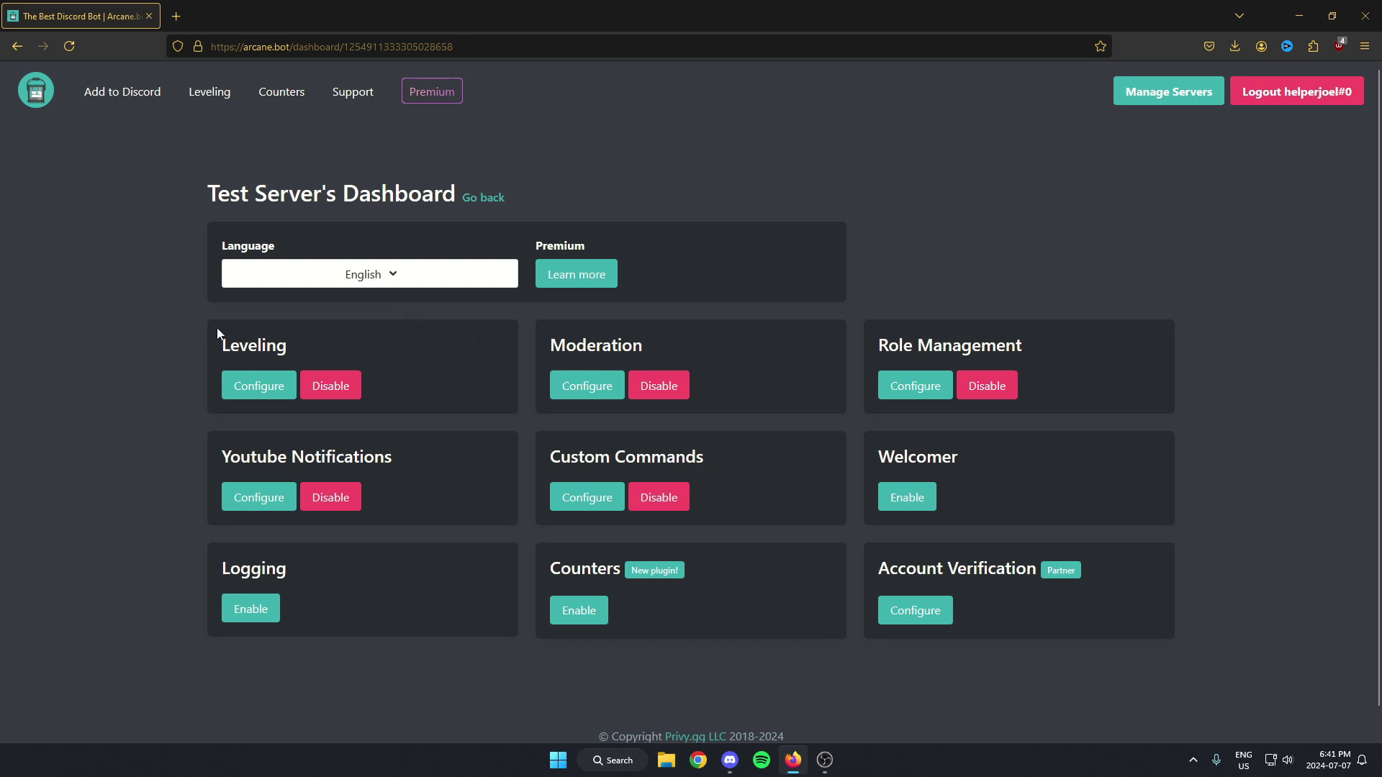
pyautogui.click(275, 401)
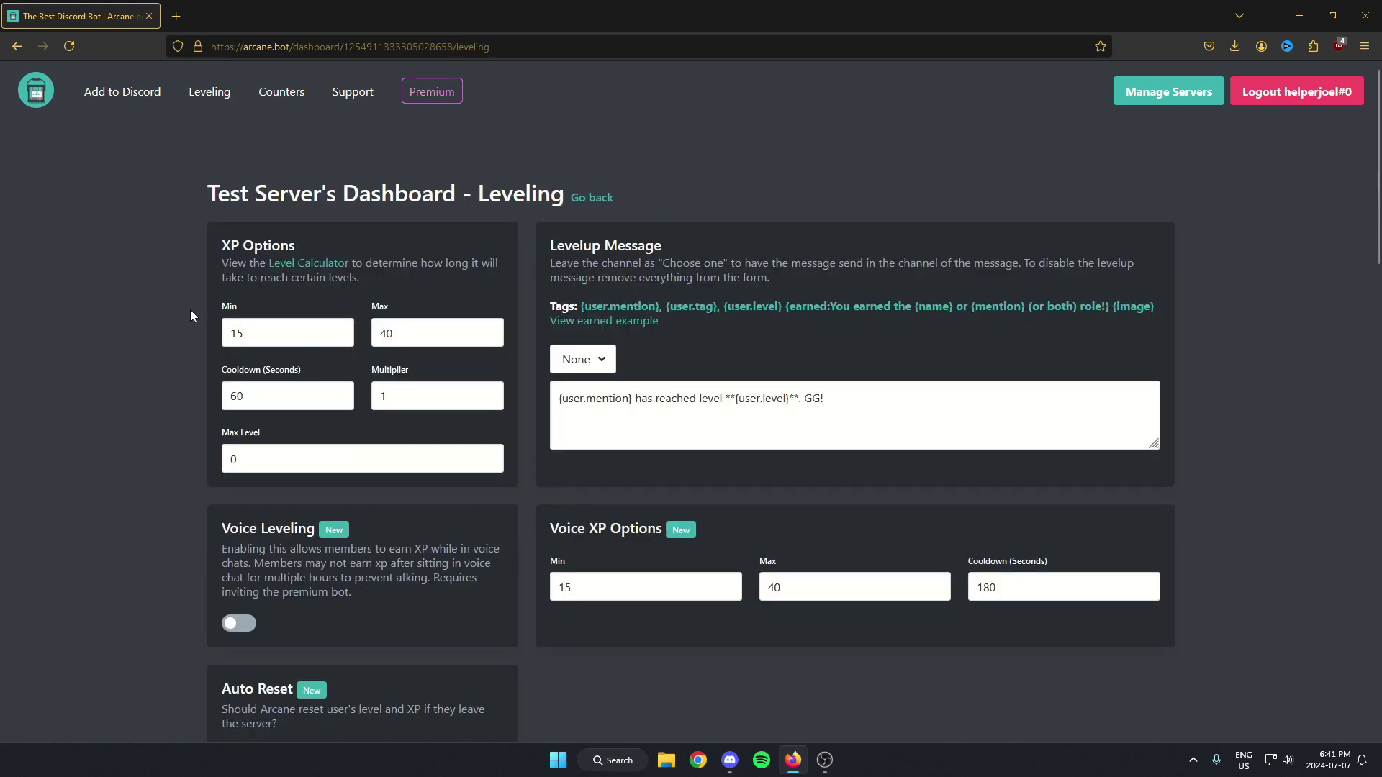
# - Set the channel for the Levelup Message to #general
pyautogui.scroll(-2, 215, 269)
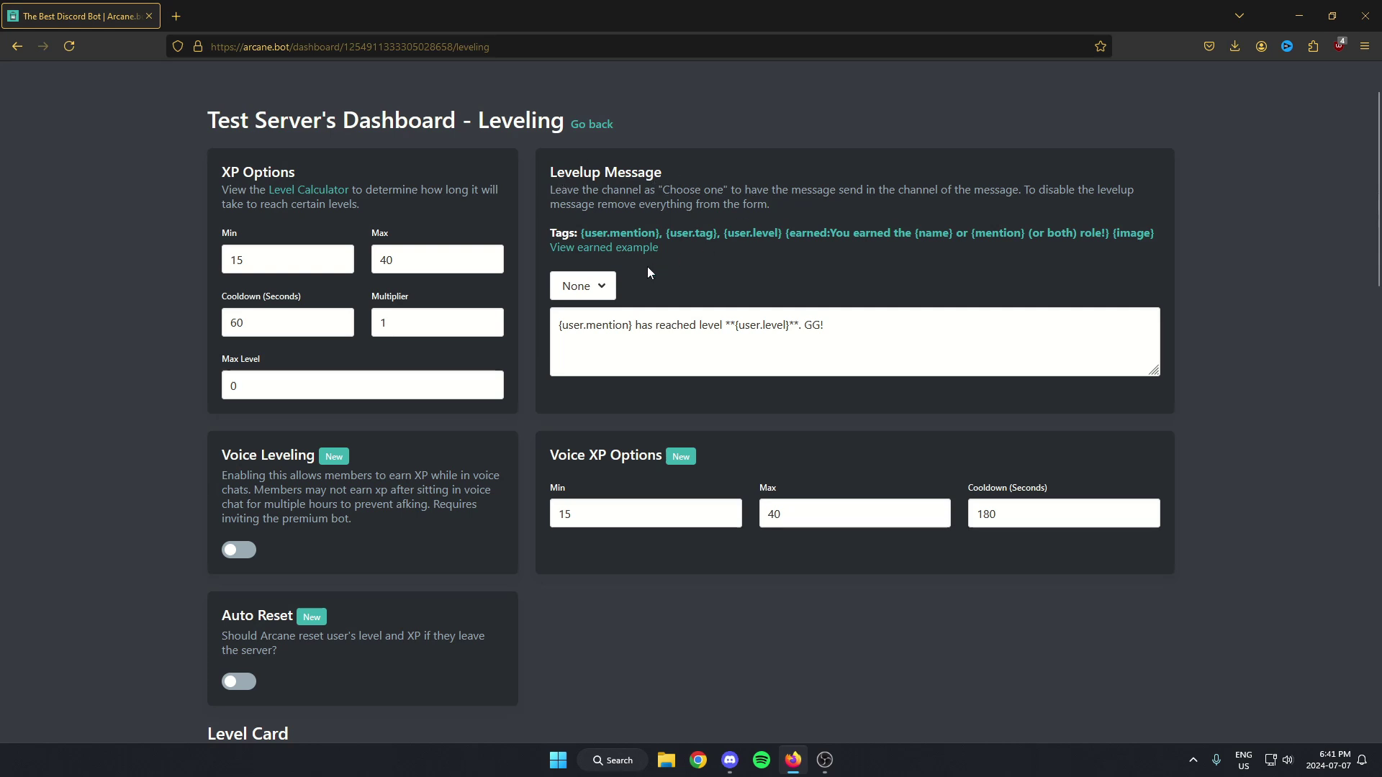
pyautogui.click(606, 292)
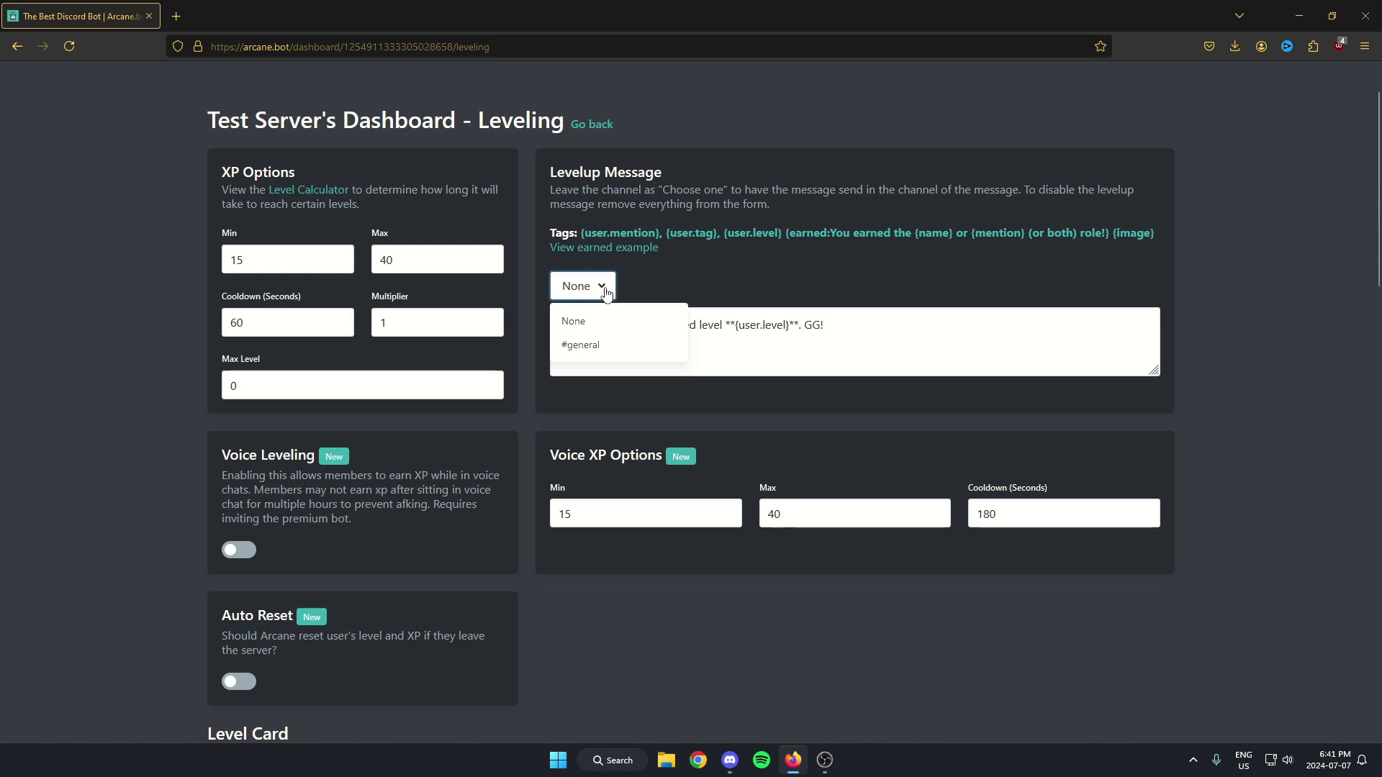
pyautogui.click(606, 350)
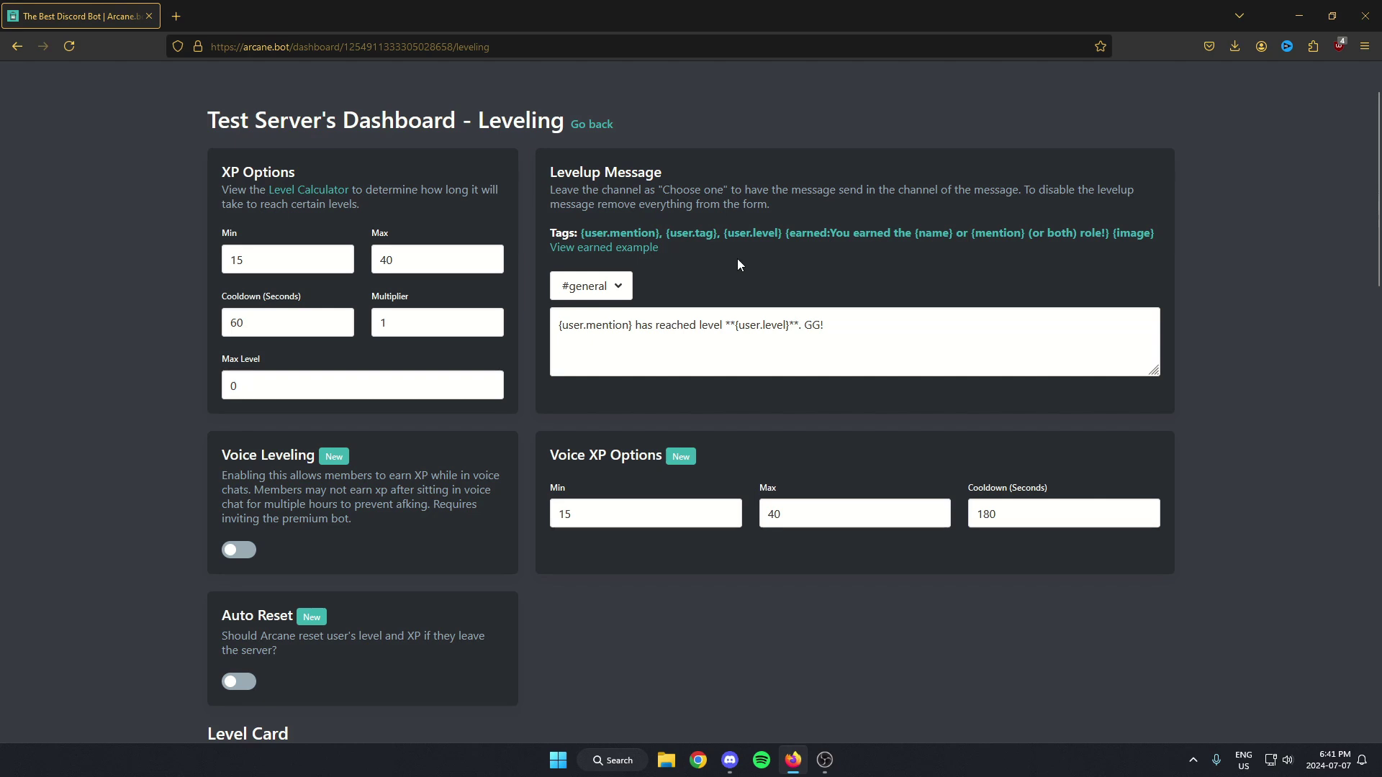
# - Turn off Stack Rewards in the Role Rewards settings of the Leveling configuration
pyautogui.scroll(-2, 738, 258)
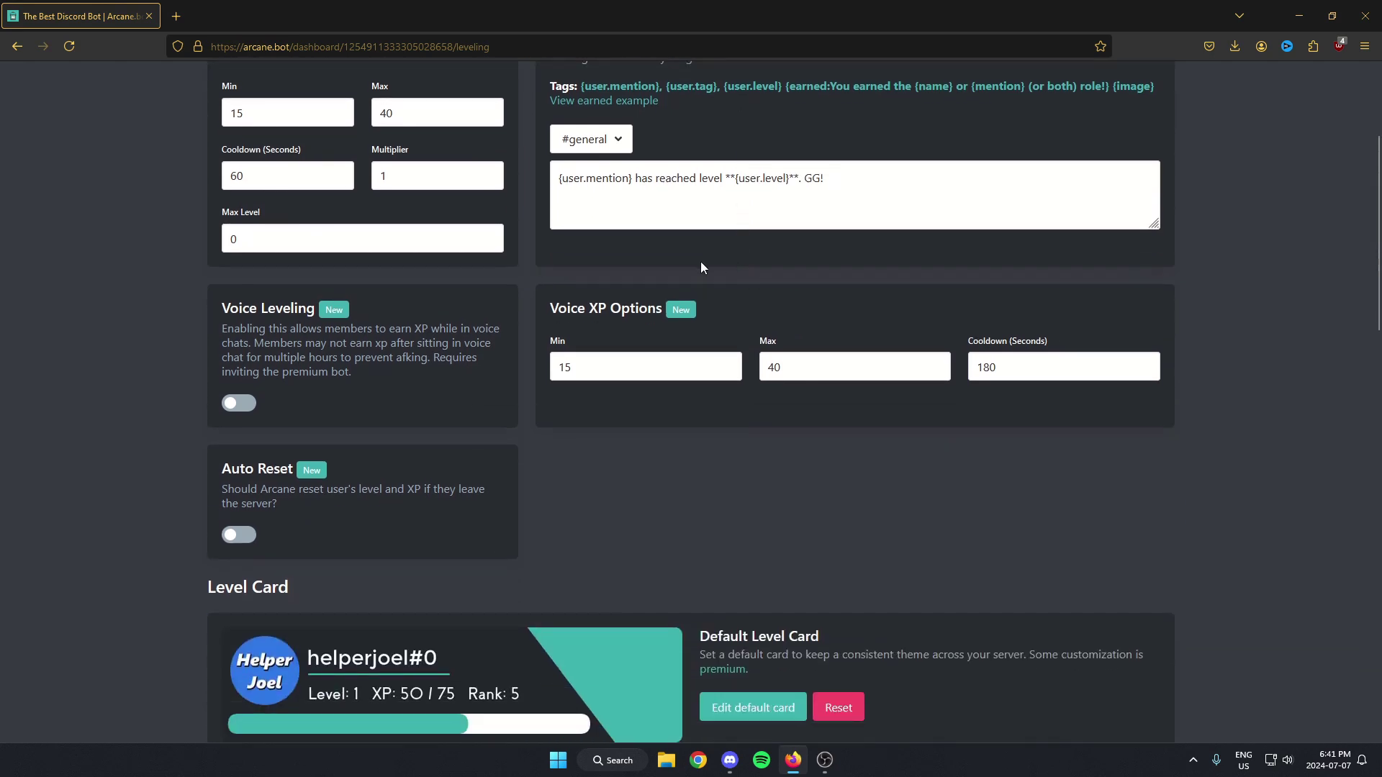
pyautogui.scroll(-1, 542, 332)
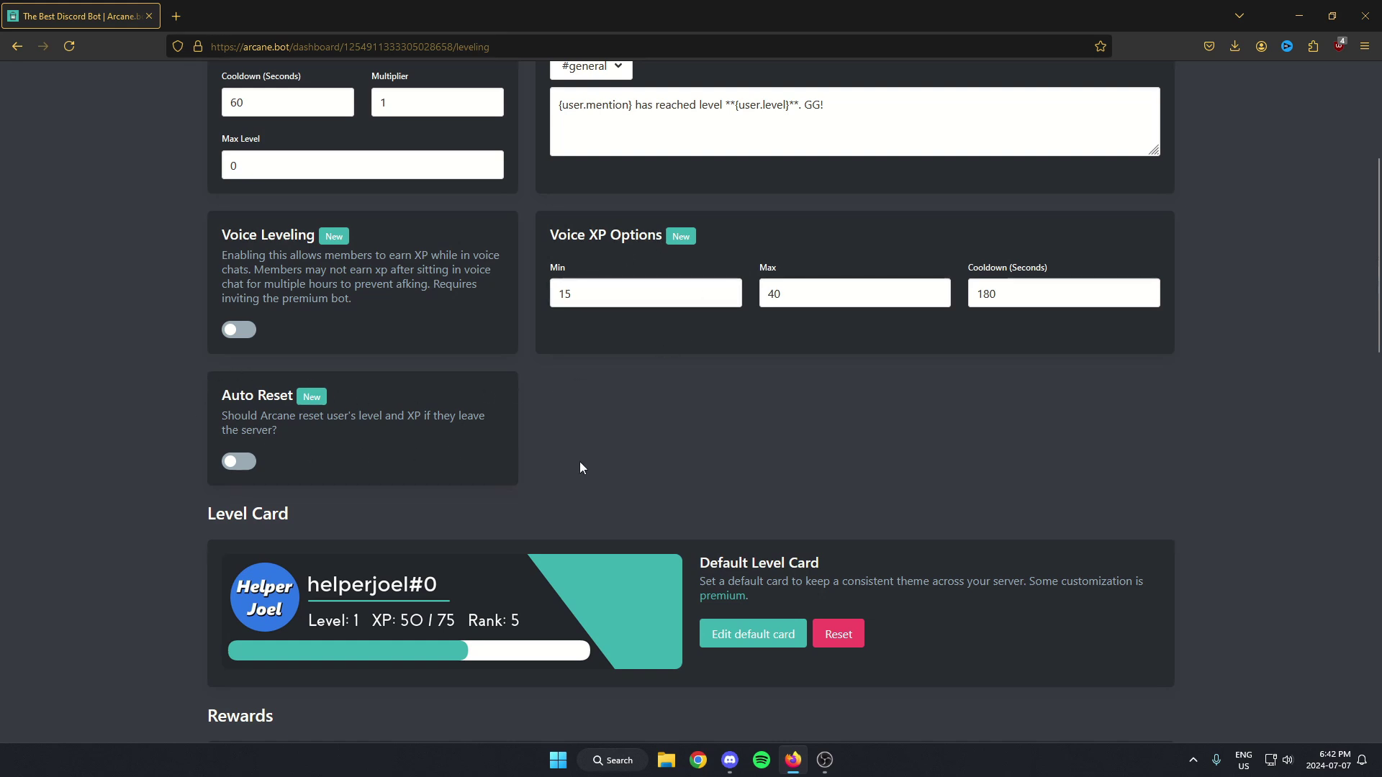
pyautogui.scroll(-2, 593, 455)
pyautogui.scroll(-2, 580, 367)
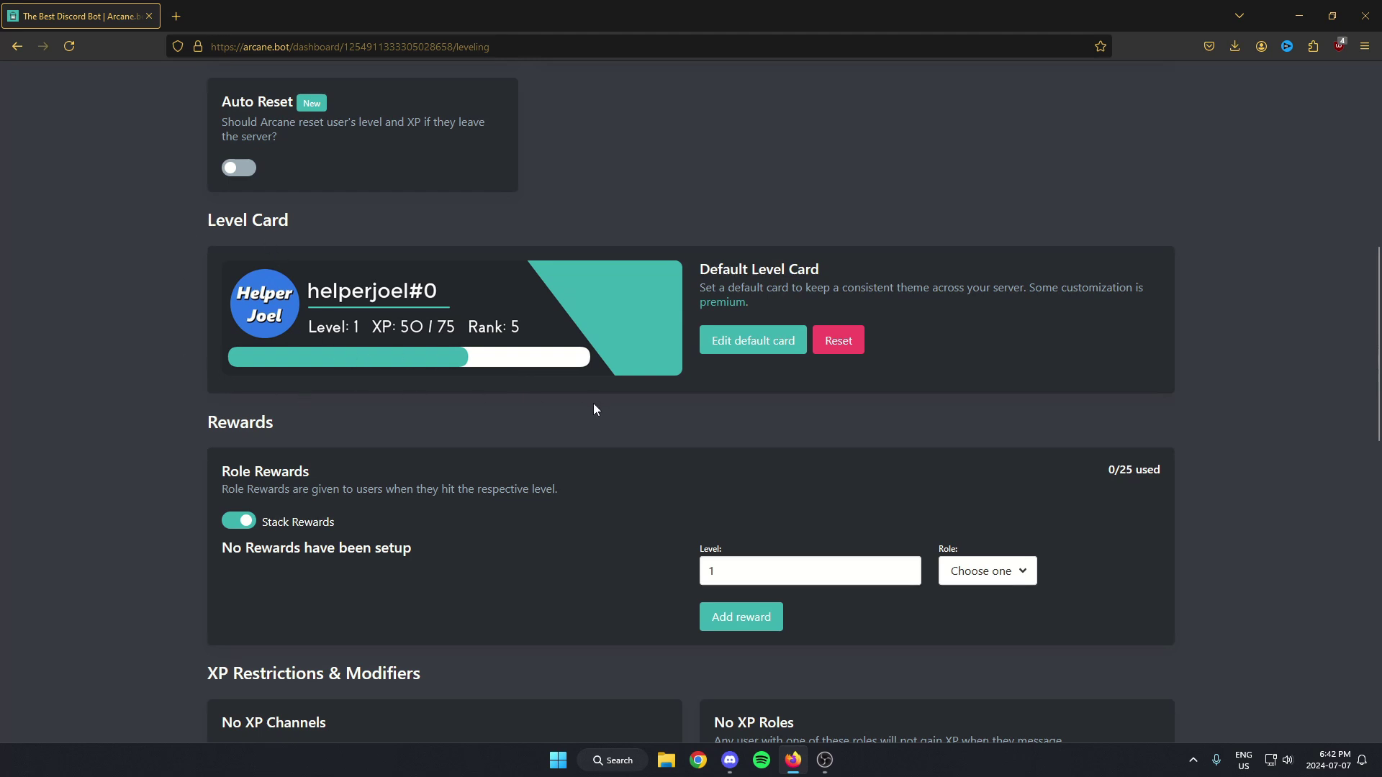
pyautogui.scroll(-3, 564, 400)
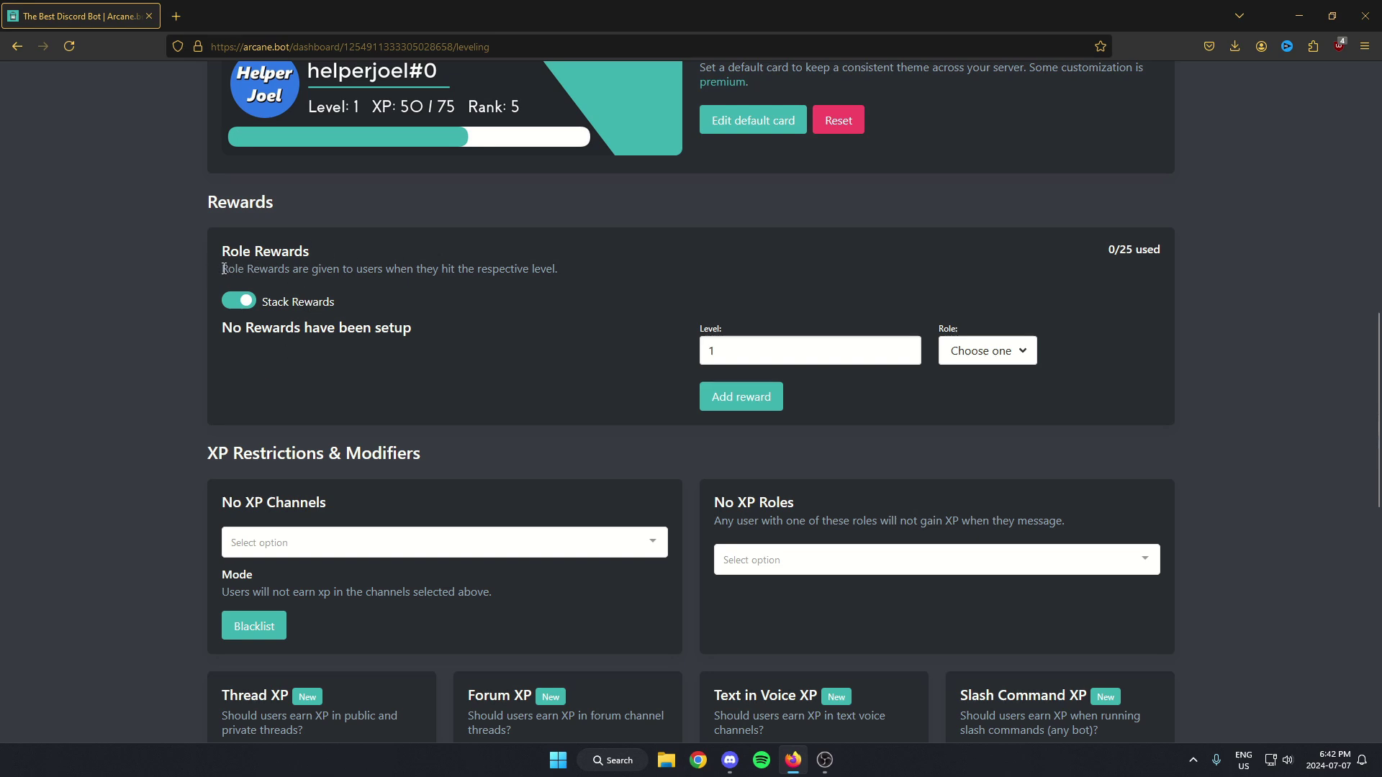
pyautogui.click(245, 312)
# - Add a role reward that gives the level 1 role to users at level 1
pyautogui.click(727, 356)
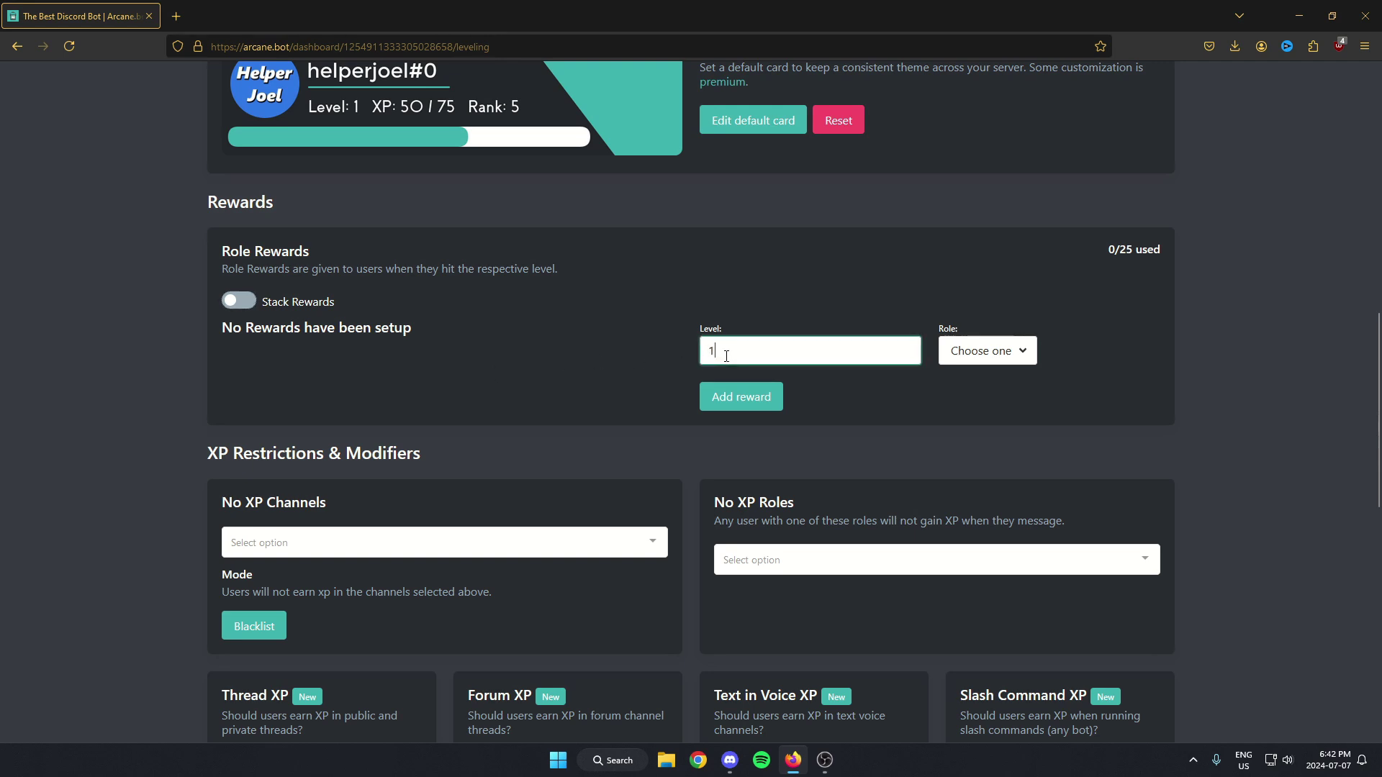
pyautogui.click(990, 367)
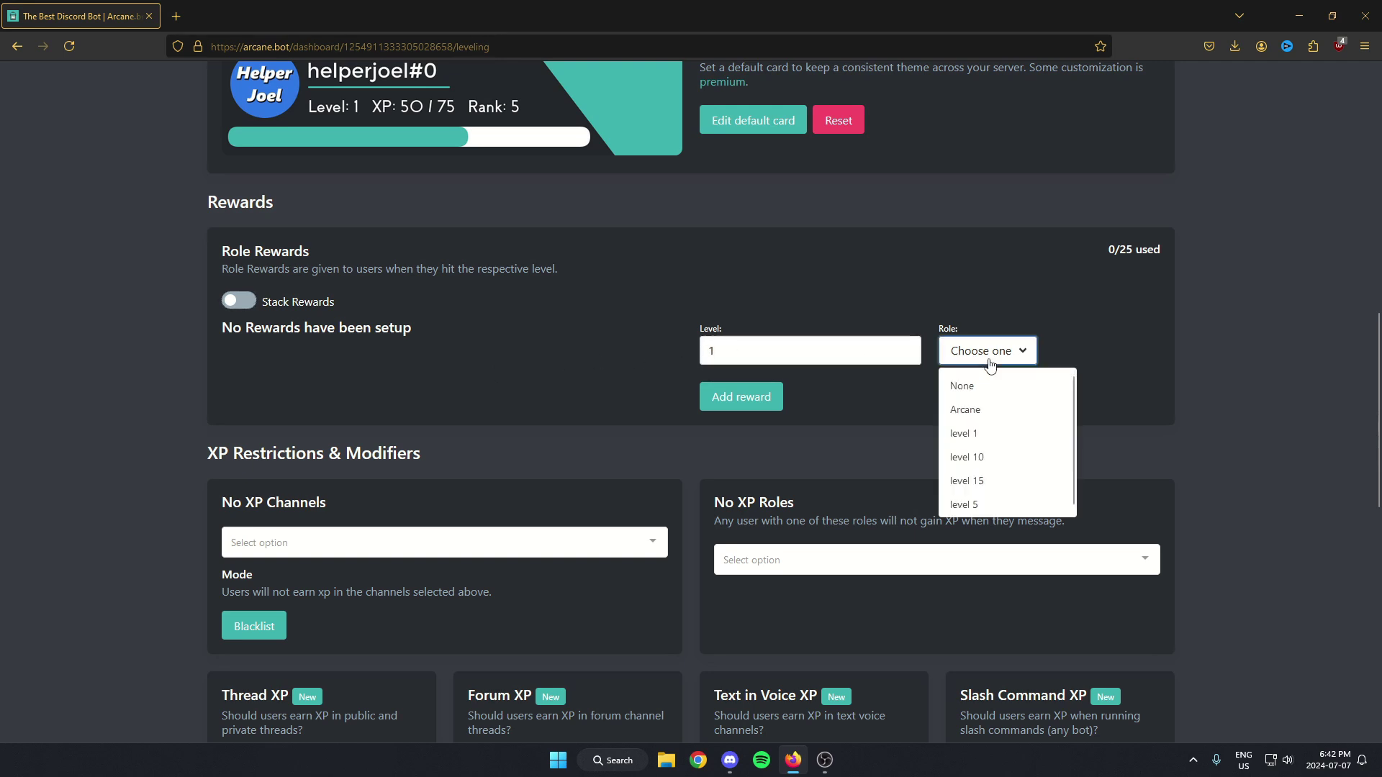
pyautogui.click(986, 440)
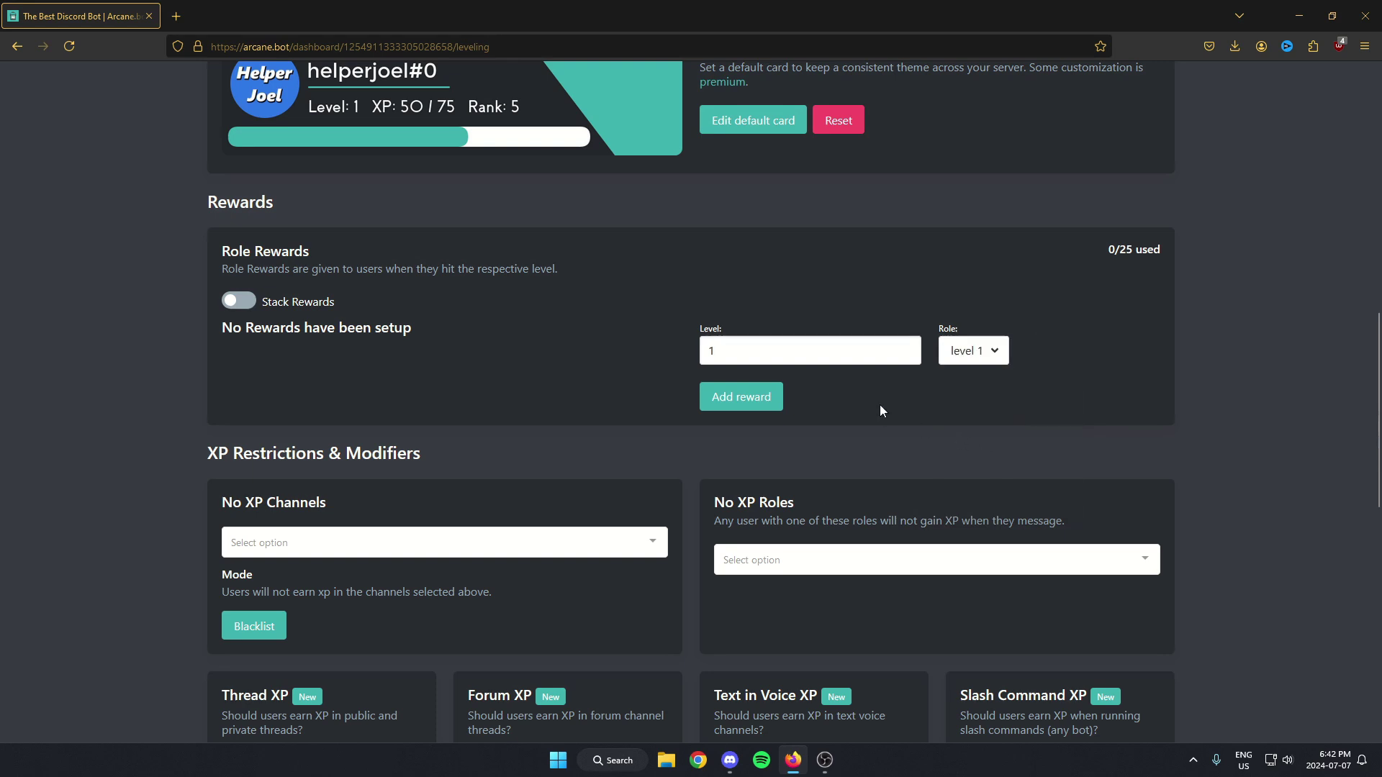
pyautogui.click(768, 347)
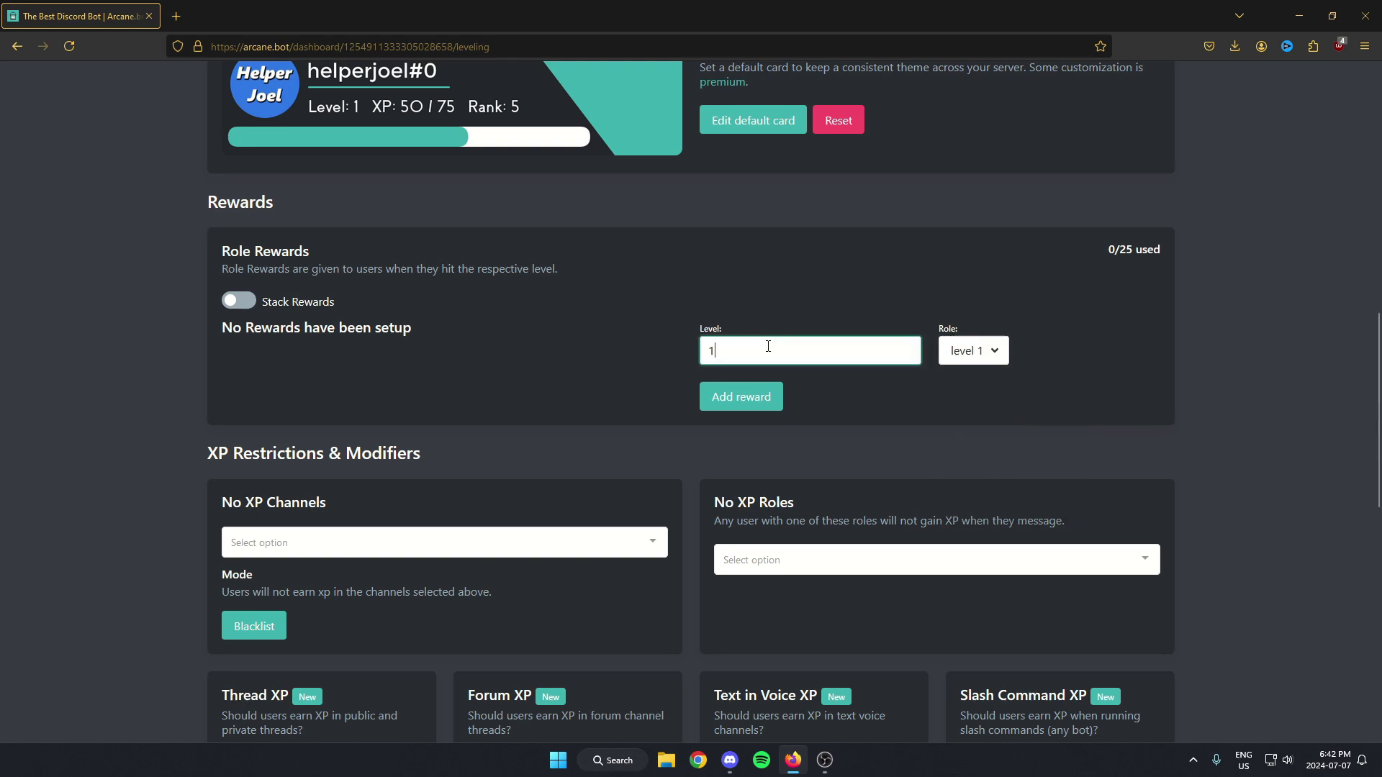
pyautogui.click(742, 405)
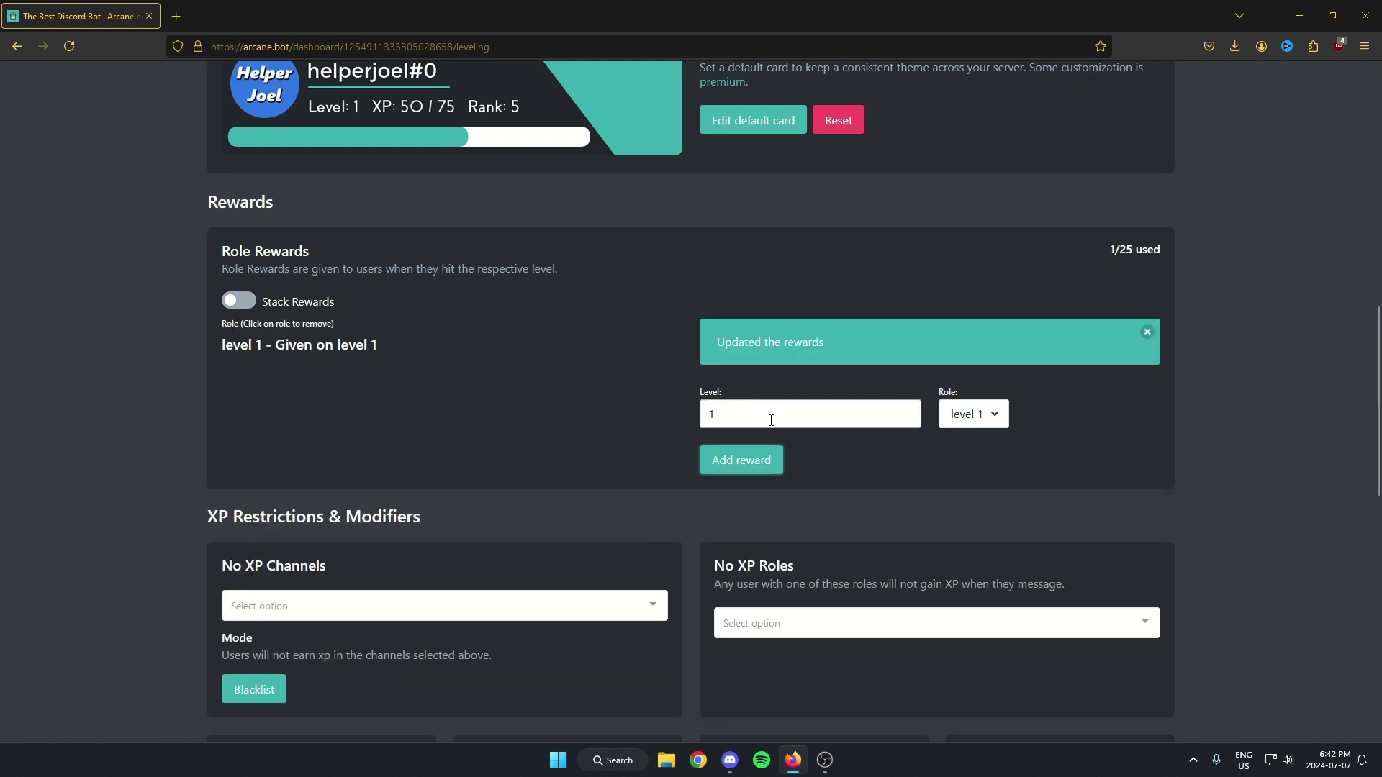
# - Add role rewards giving the level 5, level 10 and level 15 roles at levels 5, 10 and 15 respectively
pyautogui.click(770, 415)
pyautogui.write('5')
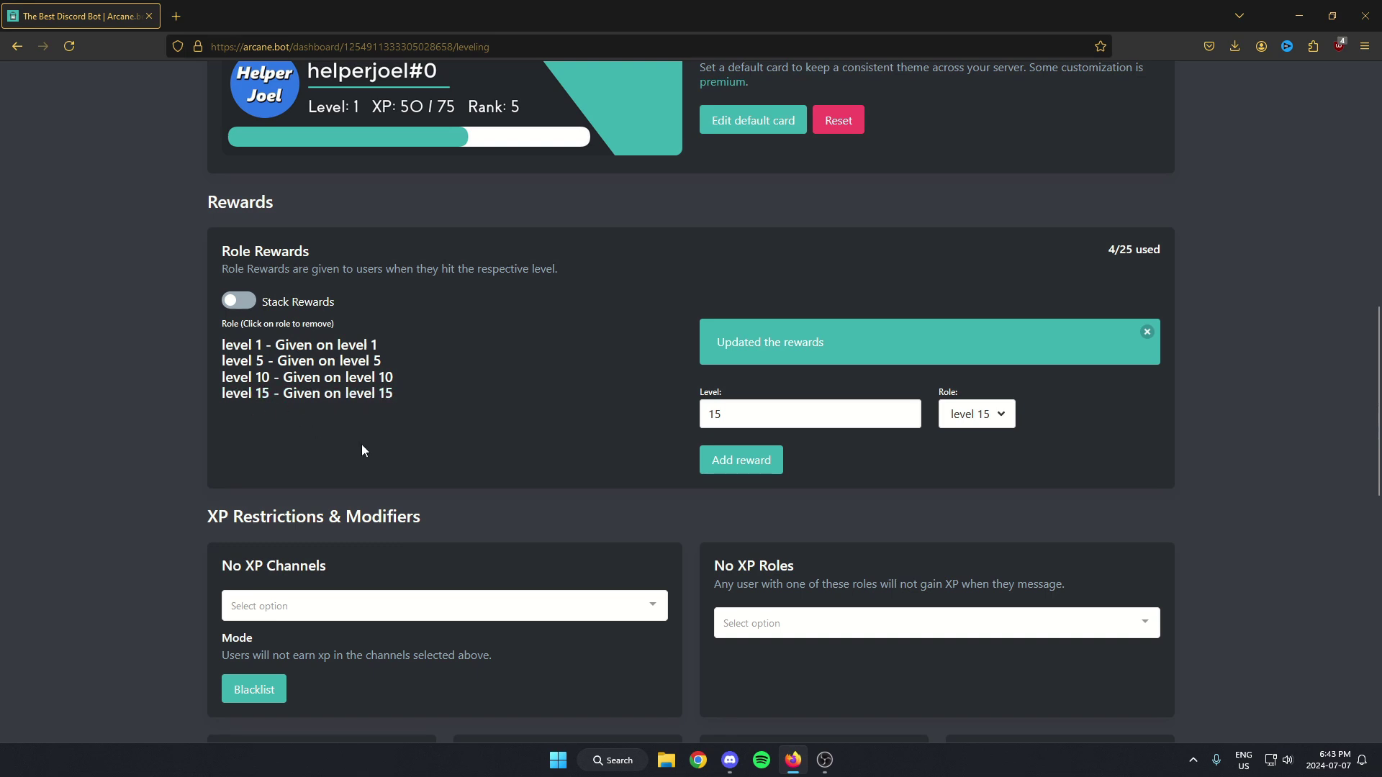
# - Look over the XP Restrictions & Modifiers settings, and switch to Discord
pyautogui.scroll(-4, 403, 413)
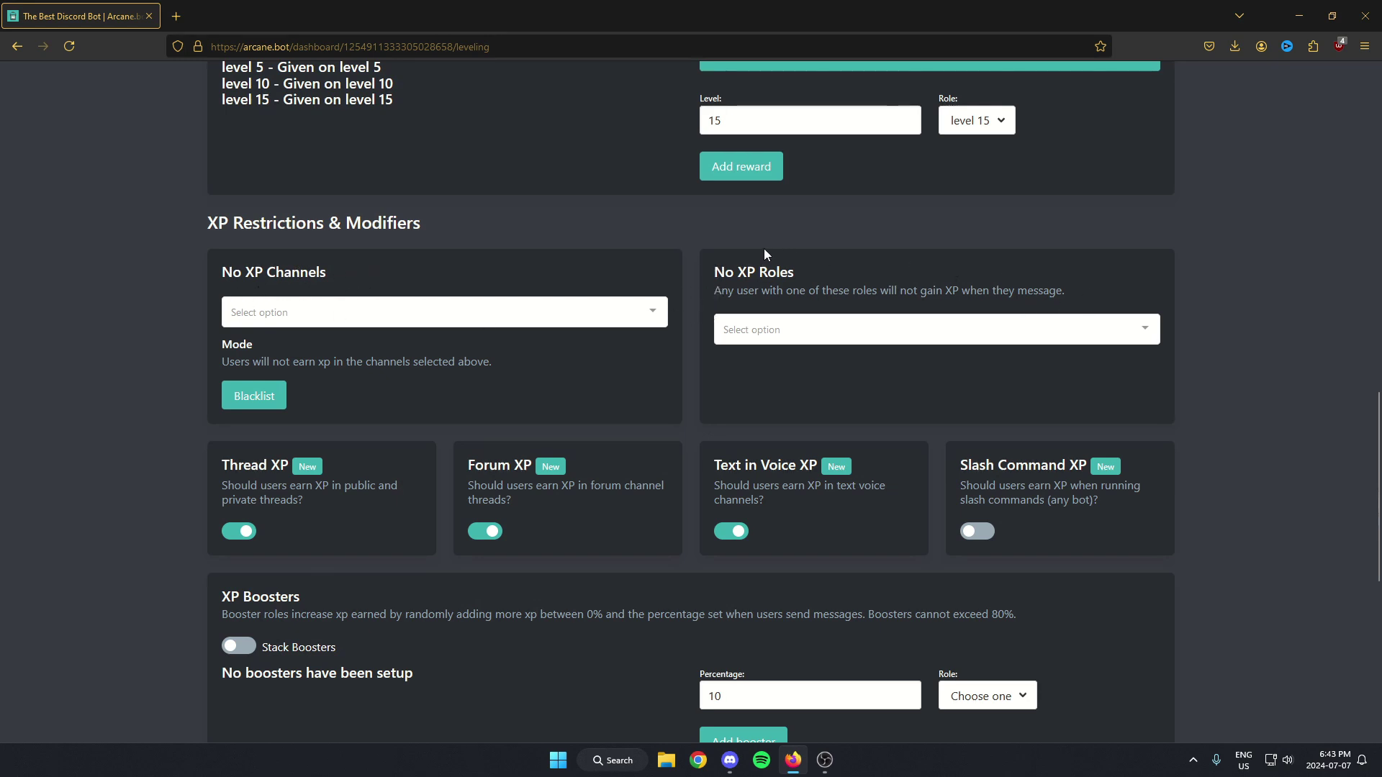
pyautogui.scroll(-1, 638, 395)
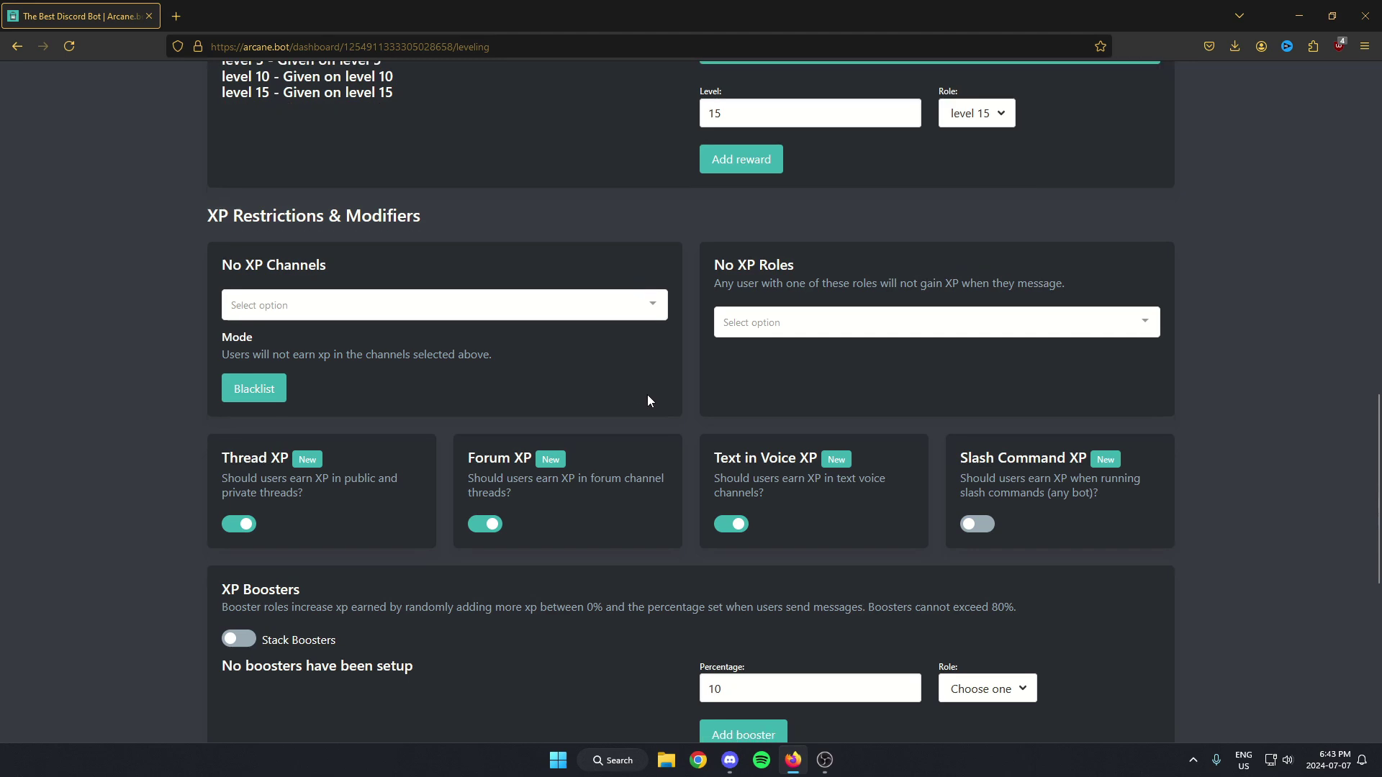
pyautogui.click(731, 769)
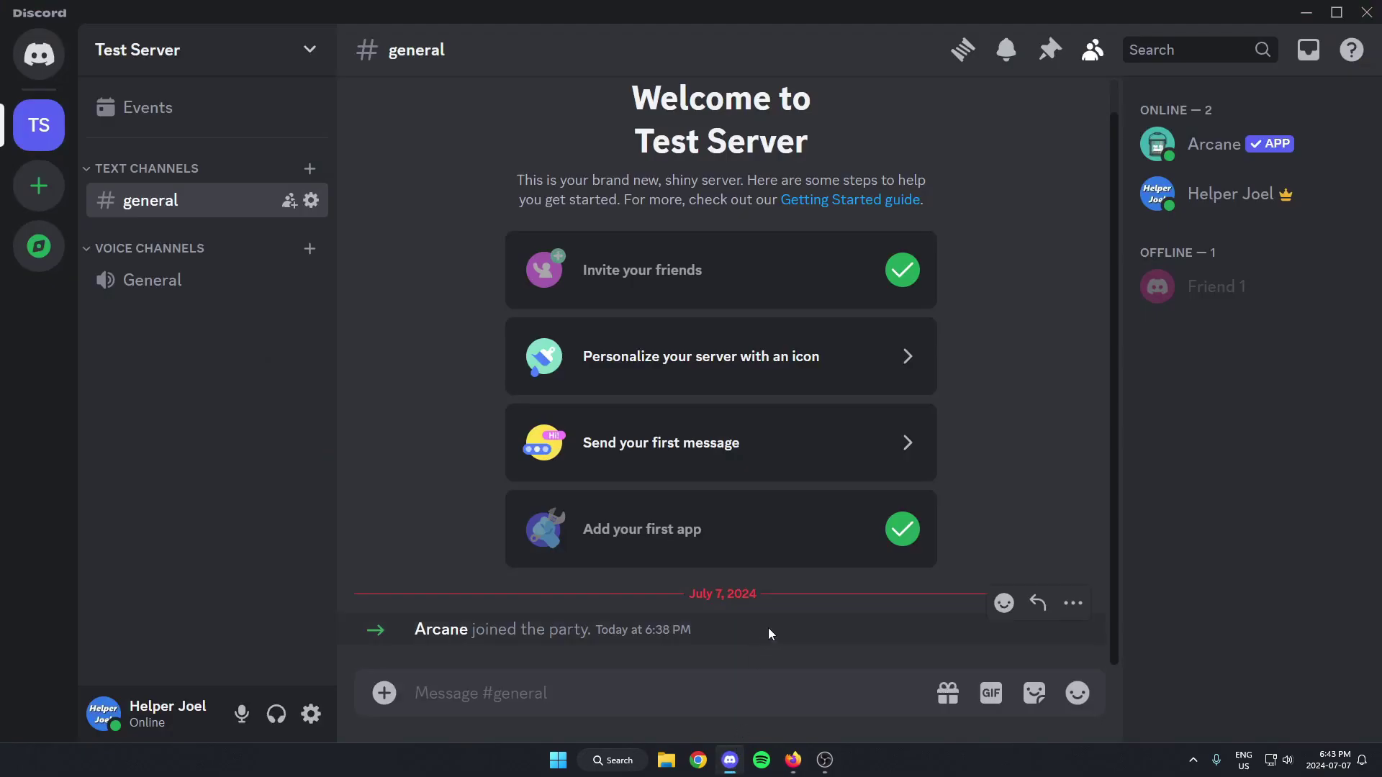